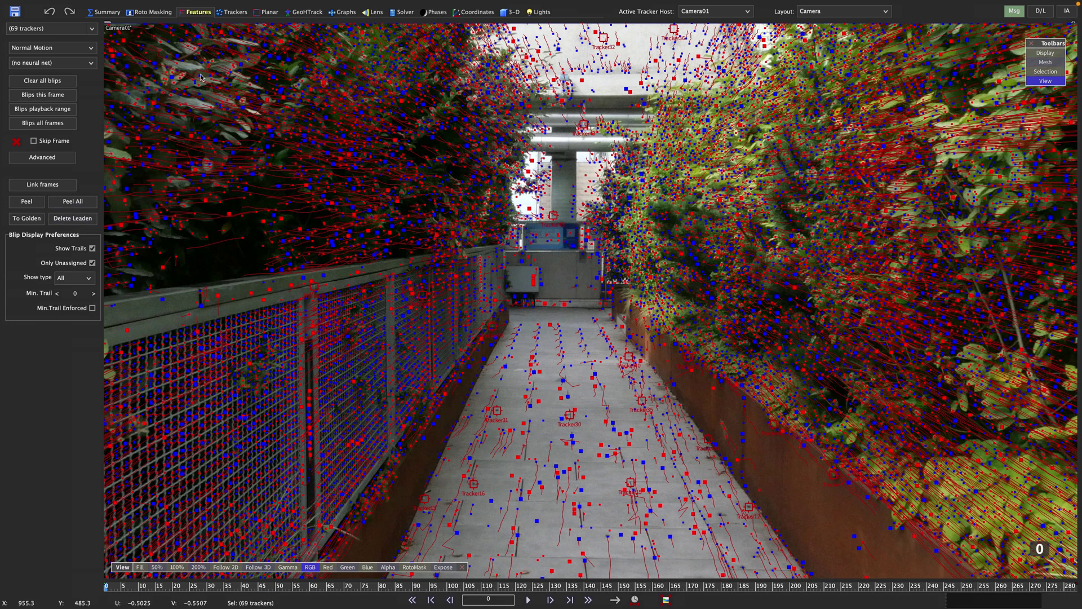
- In the Trackers room, select only Tracker31 and scrub back toward frame 0
{"action": "left_click", "coordinate": [232, 12]}
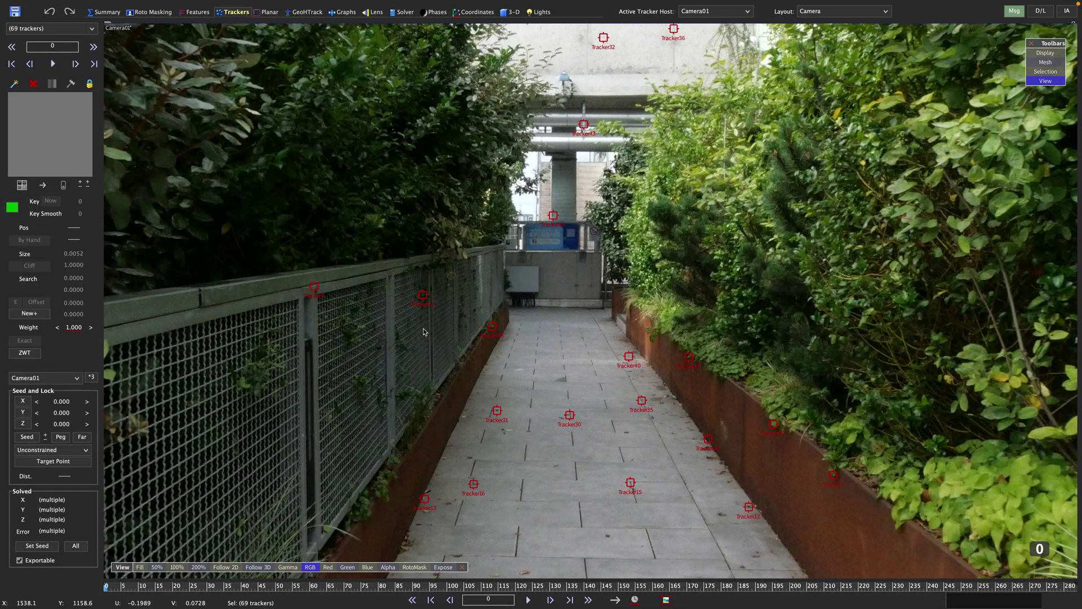
{"action": "key", "text": "ctrl+d"}
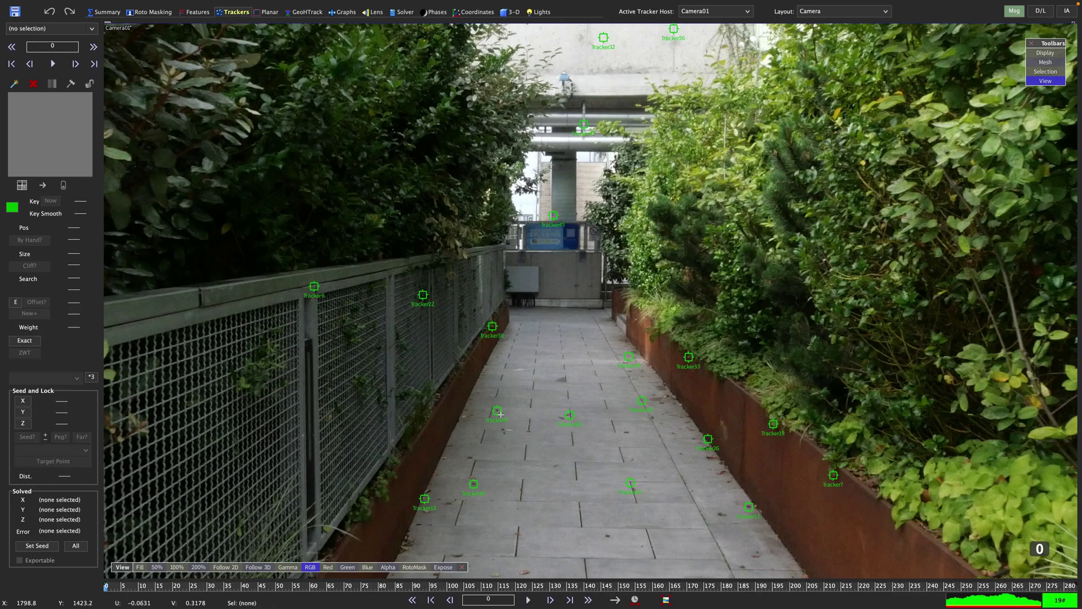
{"action": "left_click", "coordinate": [497, 412]}
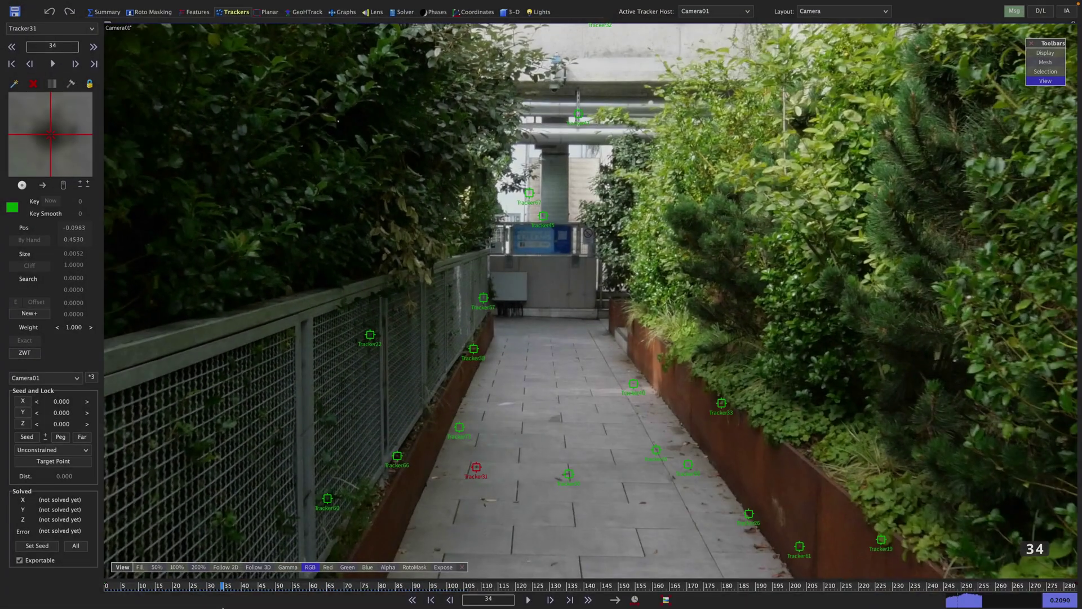
{"action": "left_click_drag", "start_coordinate": [223, 607], "coordinate": [102, 604]}
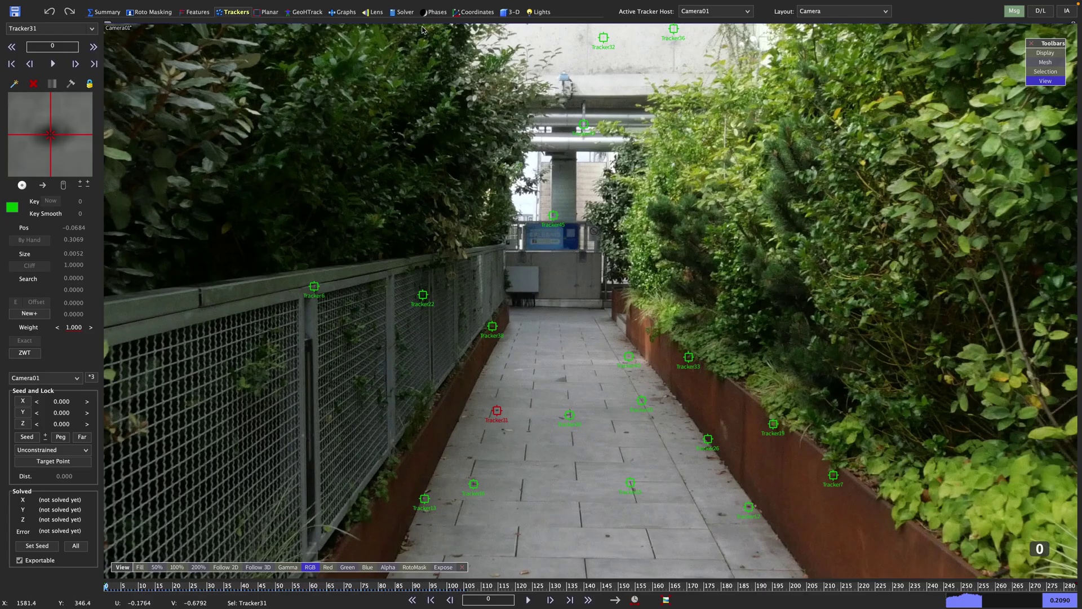
- Switch to the Solver room layout and advance the shot to around frame 79
{"action": "left_click", "coordinate": [404, 12]}
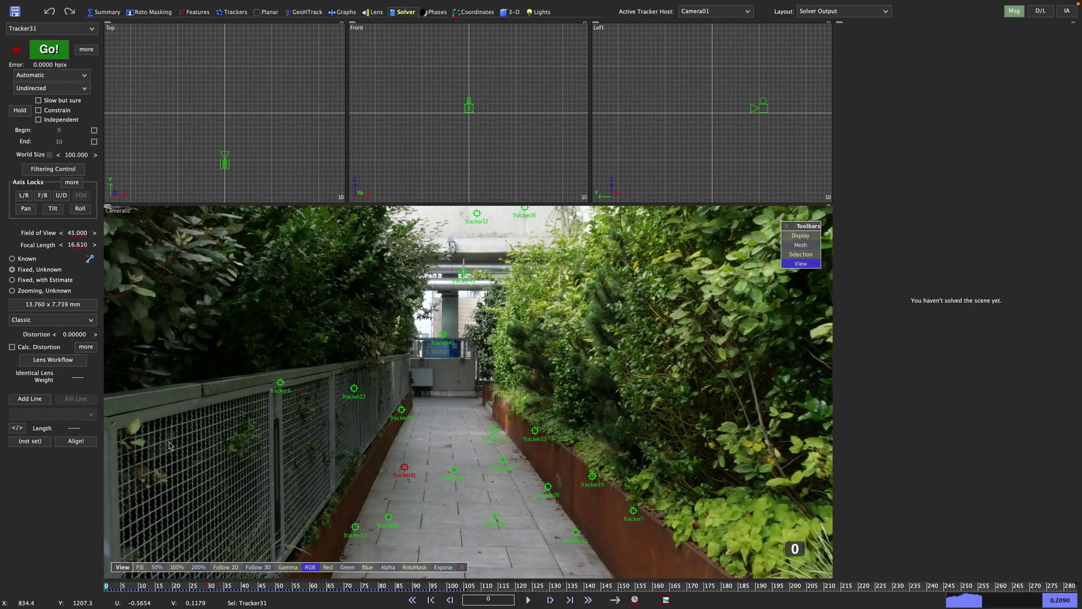
{"action": "left_click_drag", "start_coordinate": [135, 586], "coordinate": [106, 598]}
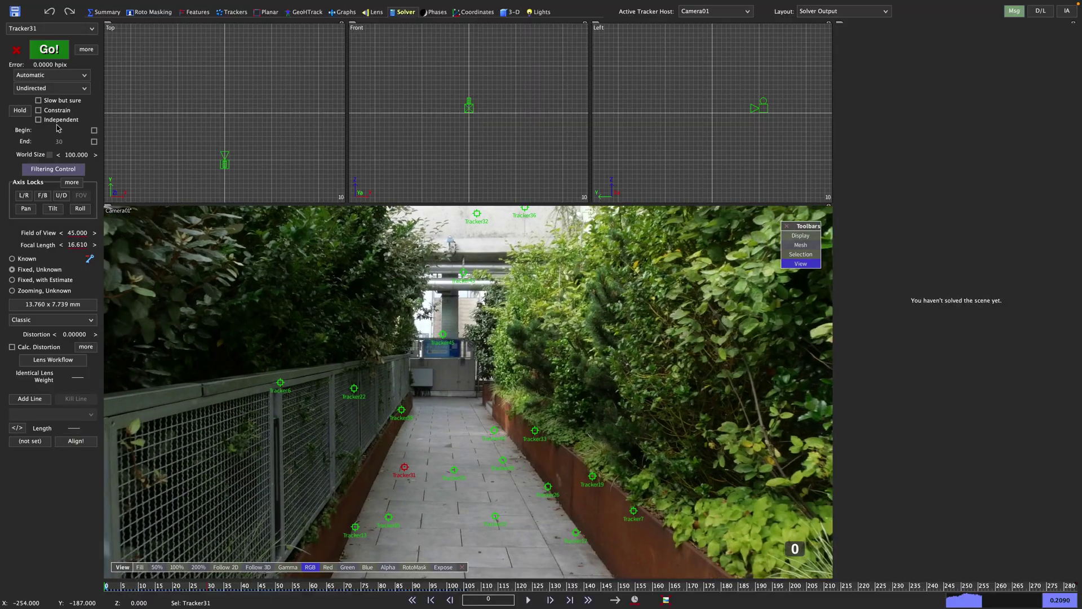
- Run the automatic camera solve with Go!, reaching a 1.3986 hpix error
{"action": "left_click", "coordinate": [47, 48]}
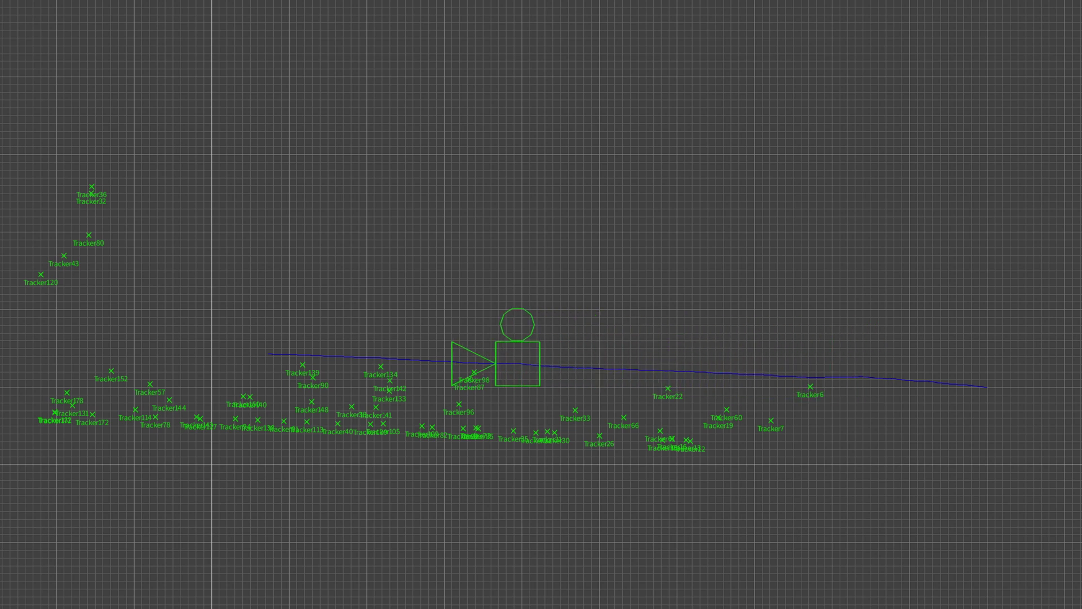
- Switch the 3D viewport to Top view to look over the solved trackers
{"action": "key", "text": "KP_7"}
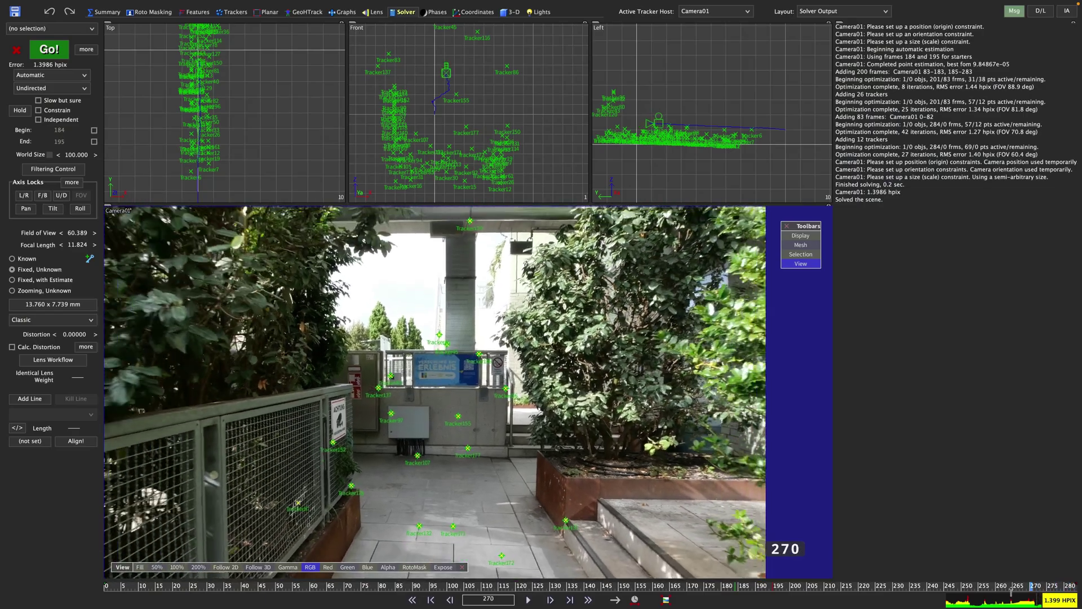
- At frame 188, compare the errors of Trackers 78, 127, 113, 138 and 94, then deselect all
{"action": "left_click_drag", "start_coordinate": [915, 591], "coordinate": [749, 598]}
{"action": "scroll", "coordinate": [463, 541], "scroll_direction": "up", "scroll_amount": 5}
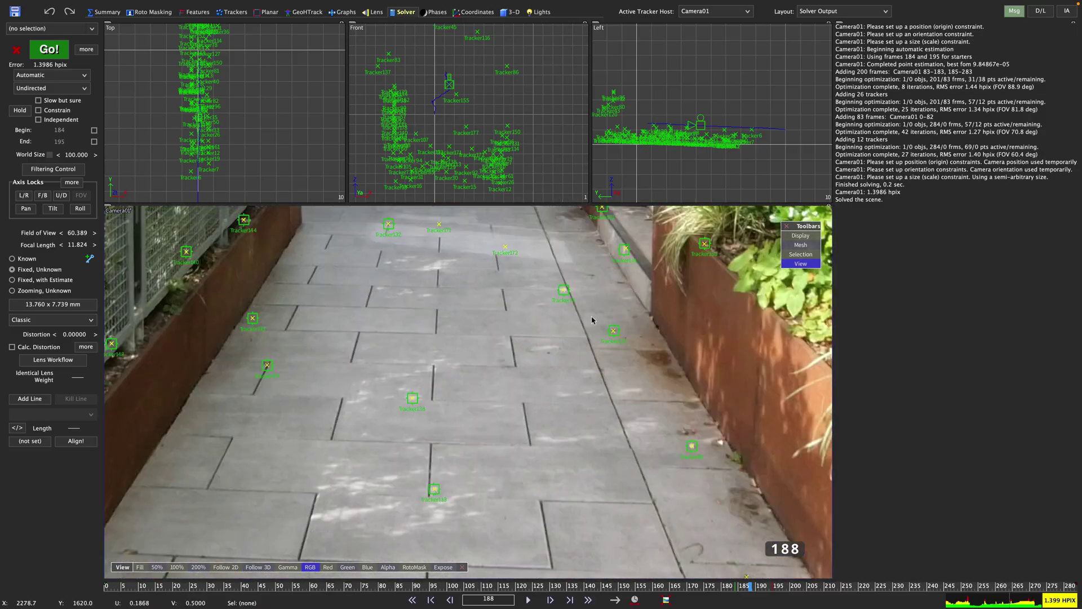
{"action": "left_click", "coordinate": [562, 289]}
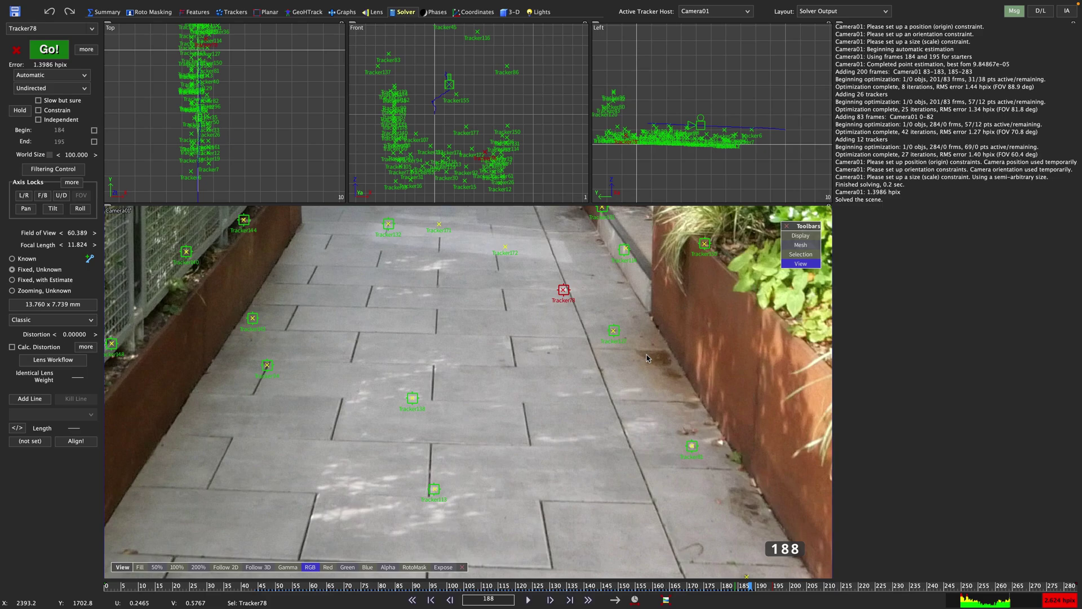
{"action": "left_click", "coordinate": [613, 330]}
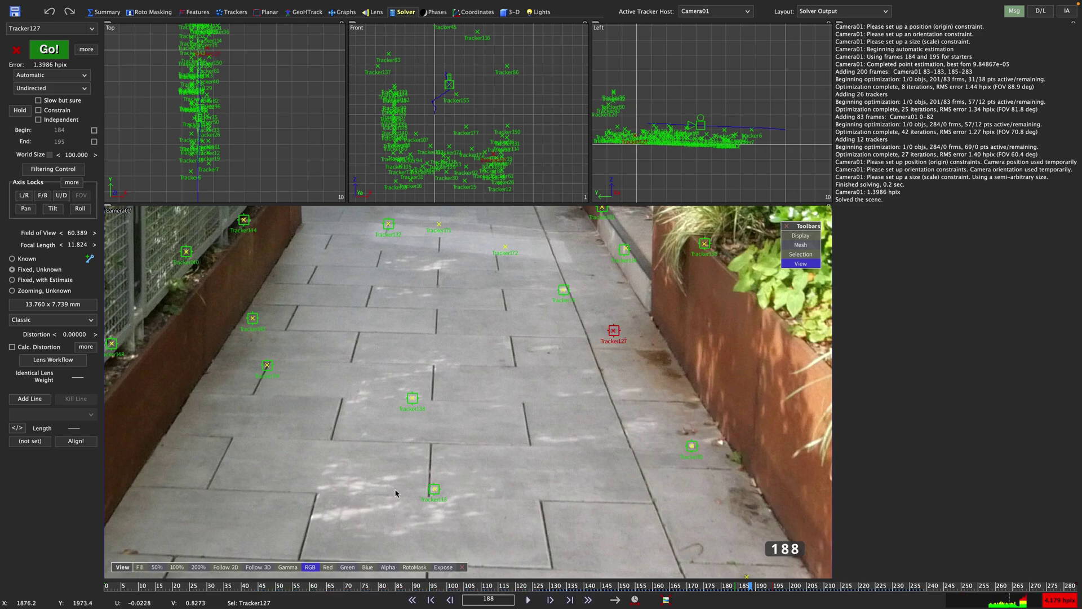
{"action": "left_click", "coordinate": [433, 489]}
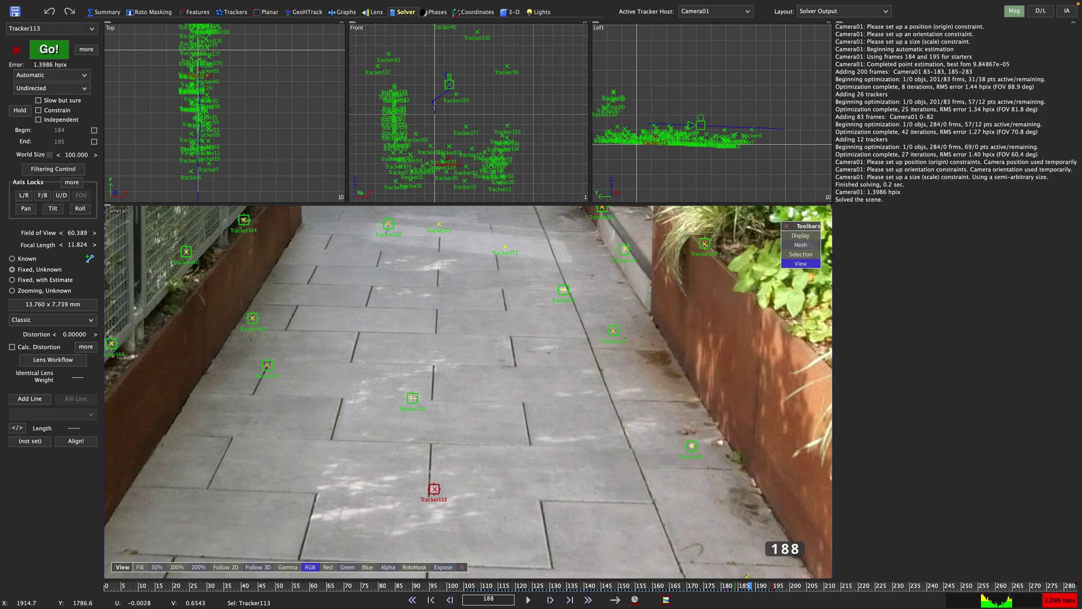
{"action": "left_click", "coordinate": [413, 398]}
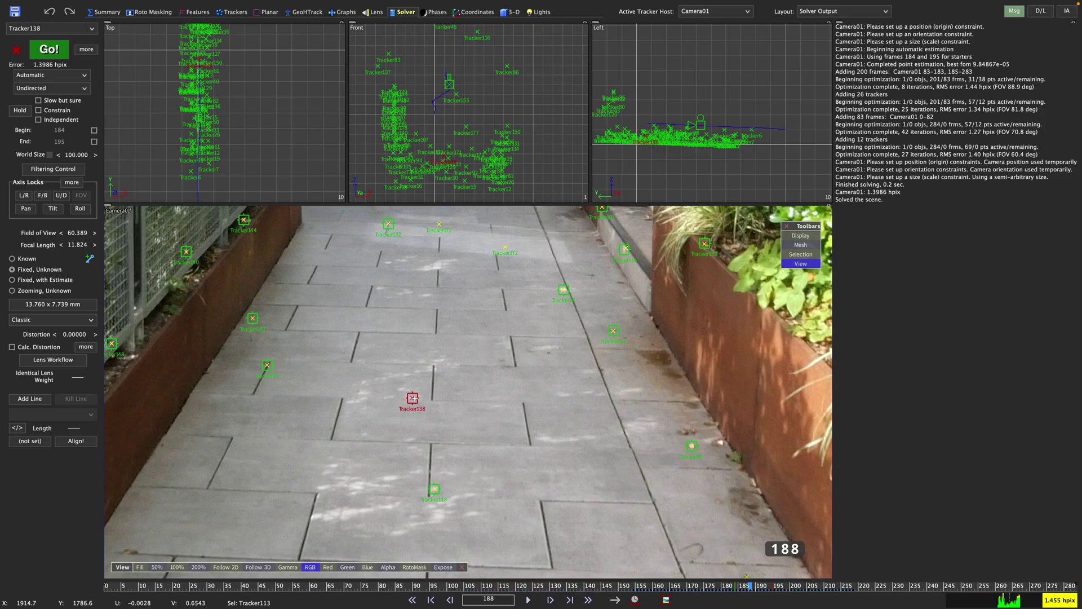
{"action": "left_click", "coordinate": [265, 366]}
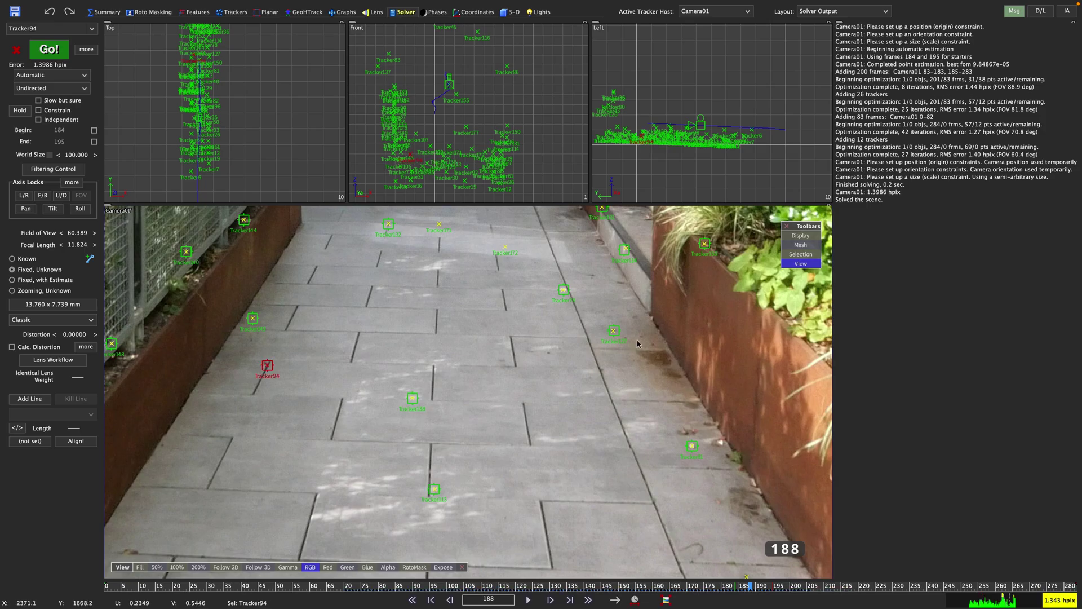
{"action": "mouse_move", "coordinate": [638, 343]}
{"action": "left_mouse_down"}
{"action": "mouse_move", "coordinate": [636, 306]}
{"action": "mouse_move", "coordinate": [606, 284]}
{"action": "mouse_move", "coordinate": [557, 276]}
{"action": "mouse_move", "coordinate": [441, 323]}
{"action": "mouse_move", "coordinate": [228, 365]}
{"action": "mouse_move", "coordinate": [226, 416]}
{"action": "mouse_move", "coordinate": [247, 488]}
{"action": "mouse_move", "coordinate": [269, 522]}
{"action": "mouse_move", "coordinate": [344, 570]}
{"action": "mouse_move", "coordinate": [444, 564]}
{"action": "mouse_move", "coordinate": [517, 525]}
{"action": "mouse_move", "coordinate": [564, 488]}
{"action": "mouse_move", "coordinate": [619, 416]}
{"action": "left_mouse_up"}
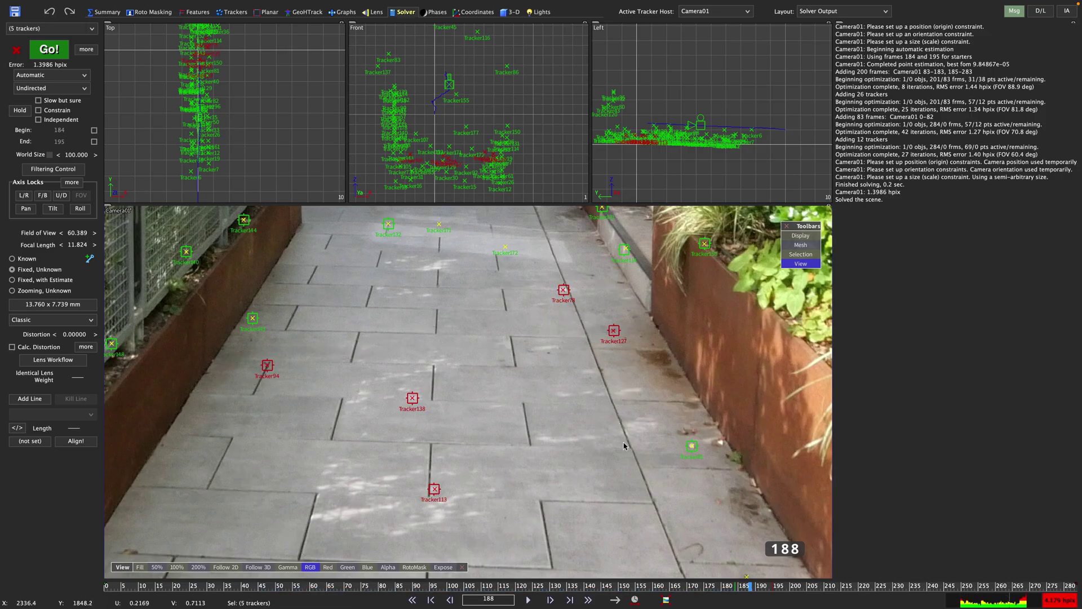
{"action": "left_click", "coordinate": [483, 483]}
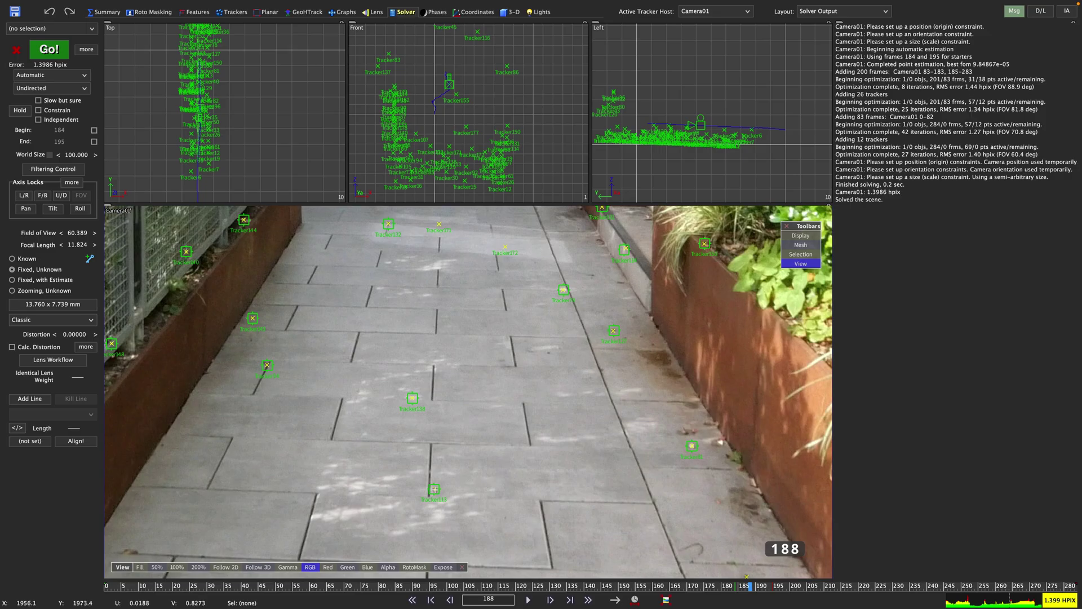
{"action": "mouse_move", "coordinate": [434, 490]}
{"action": "mouse_move", "coordinate": [412, 398]}
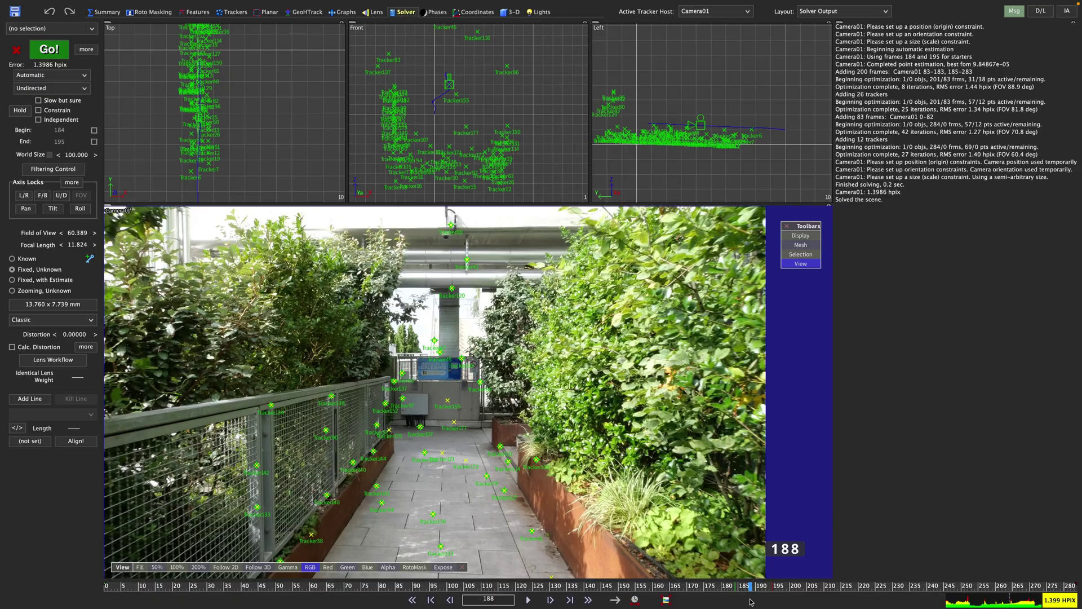
{"action": "left_click_drag", "start_coordinate": [740, 590], "coordinate": [481, 590]}
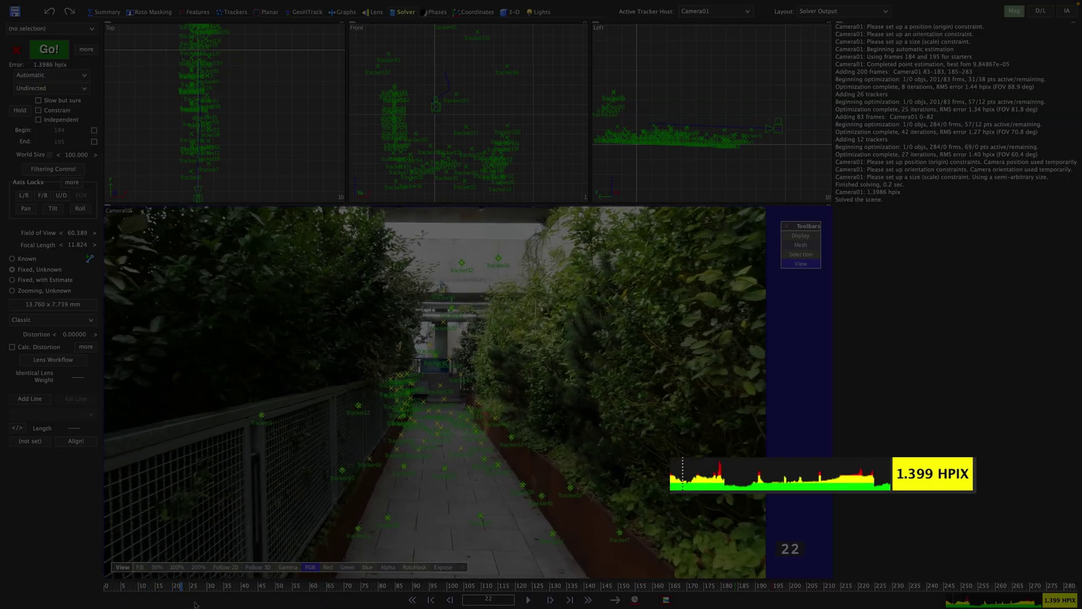
{"action": "left_click_drag", "start_coordinate": [194, 604], "coordinate": [278, 599]}
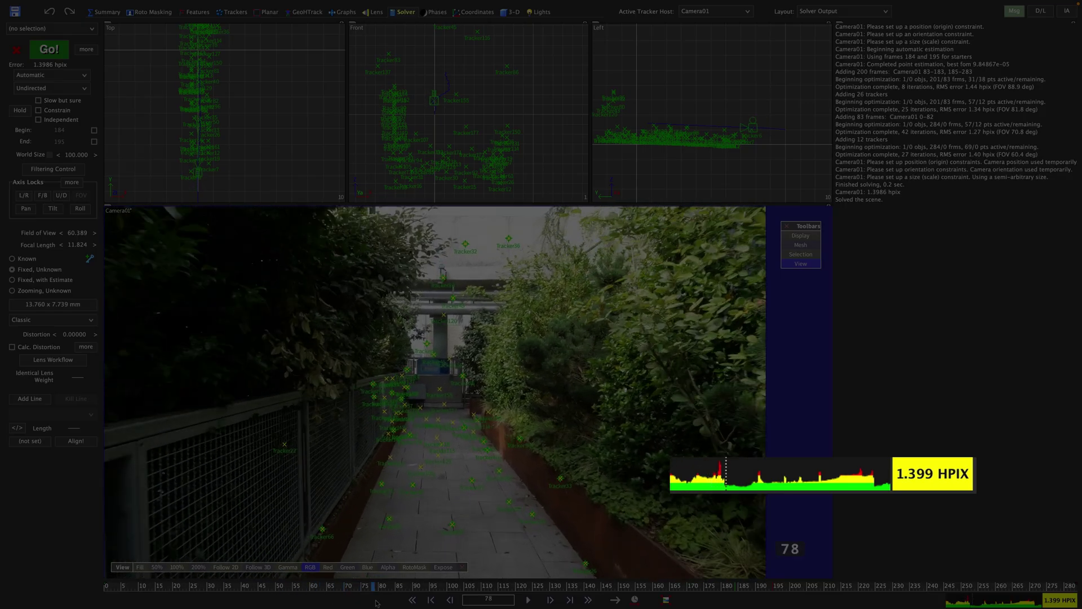
{"action": "left_click_drag", "start_coordinate": [422, 606], "coordinate": [564, 607]}
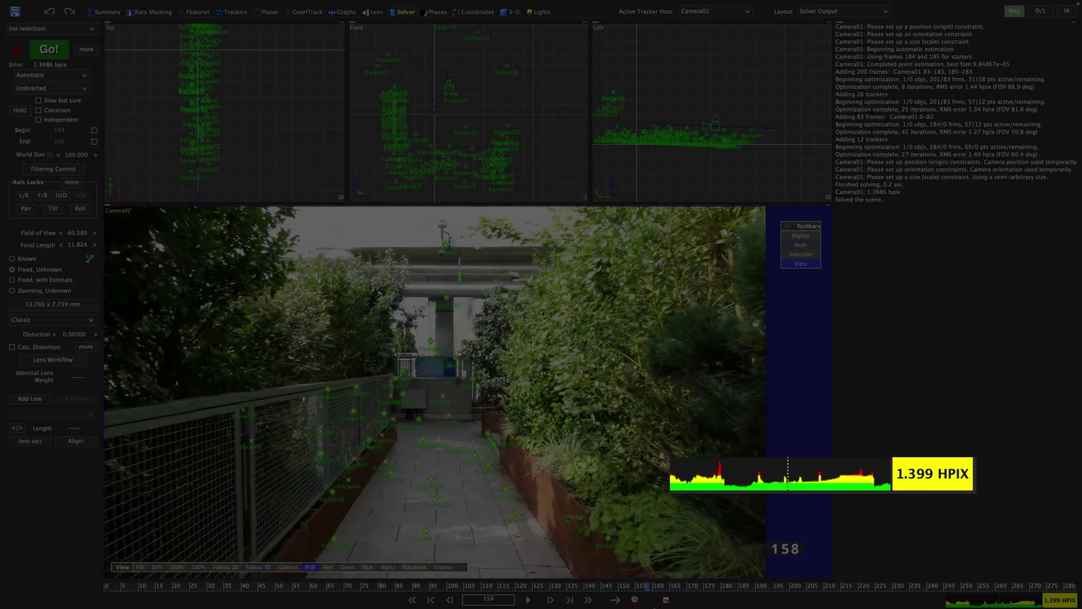
{"action": "left_click_drag", "start_coordinate": [729, 607], "coordinate": [995, 607]}
{"action": "mouse_move", "coordinate": [776, 492]}
{"action": "left_mouse_down"}
{"action": "mouse_move", "coordinate": [882, 491]}
{"action": "mouse_move", "coordinate": [792, 491]}
{"action": "left_mouse_up"}
{"action": "left_click_drag", "start_coordinate": [530, 572], "coordinate": [377, 584]}
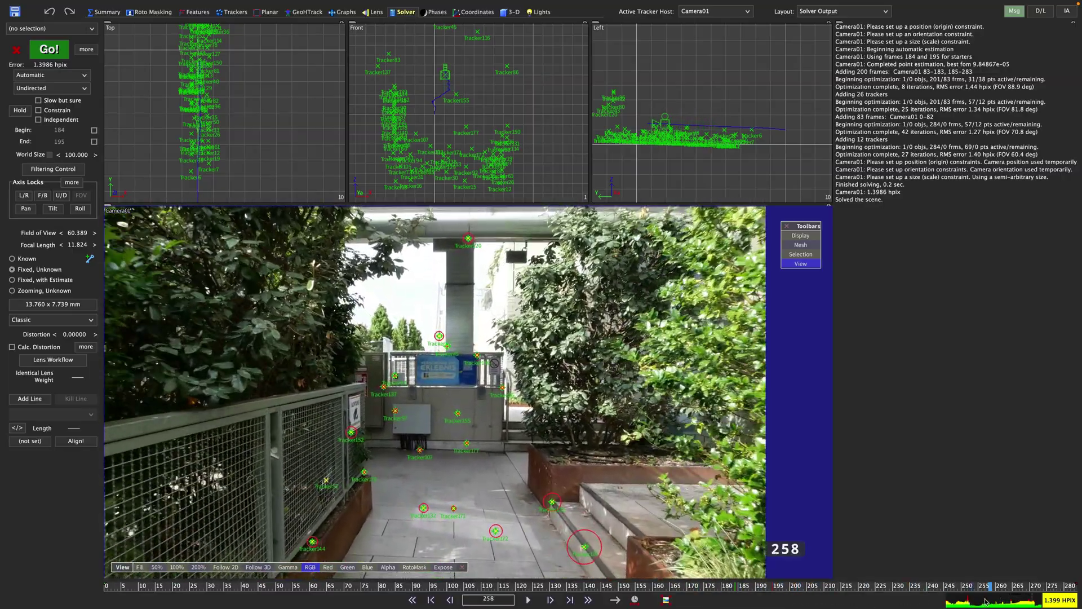
- Stop at frame 226, enable lens distortion, and re-solve in Refine mode for 1.3874 hpix
{"action": "left_click", "coordinate": [1017, 600]}
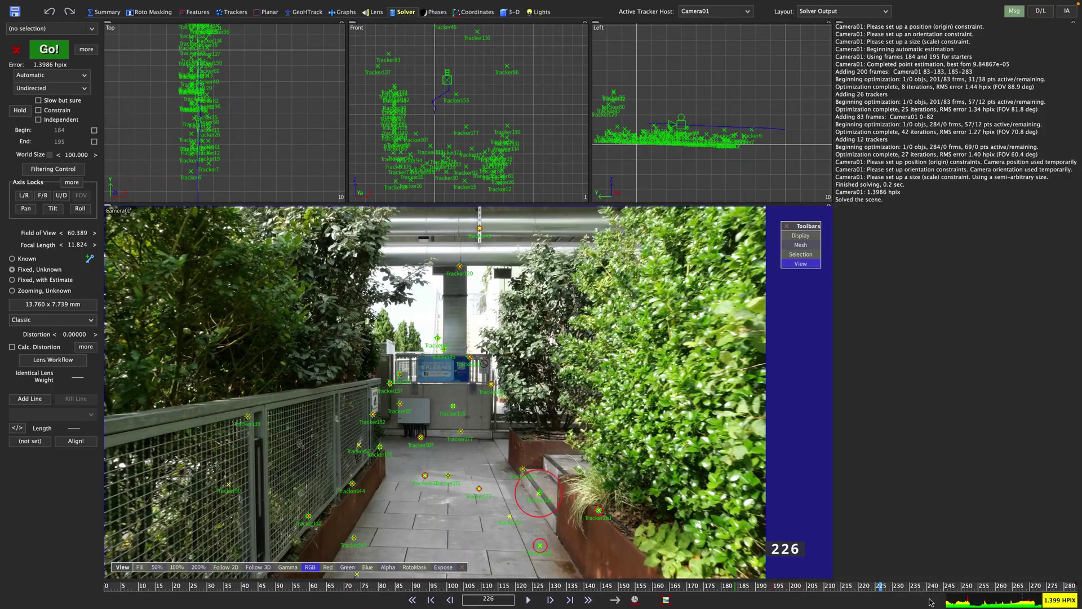
{"action": "left_click", "coordinate": [11, 349]}
{"action": "left_click", "coordinate": [71, 76]}
{"action": "left_click", "coordinate": [70, 87]}
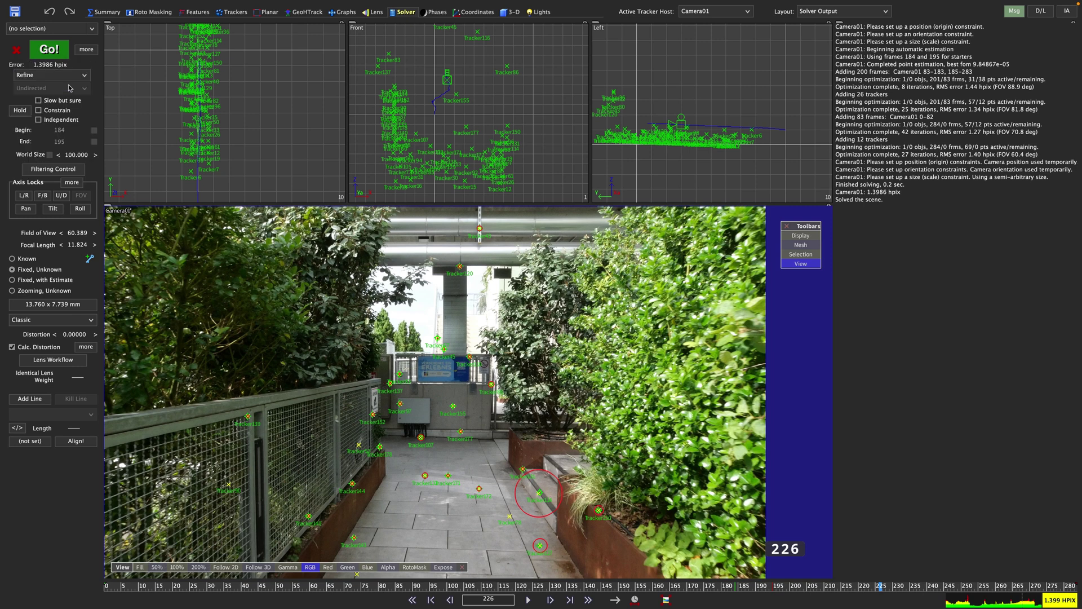
{"action": "left_click", "coordinate": [51, 50]}
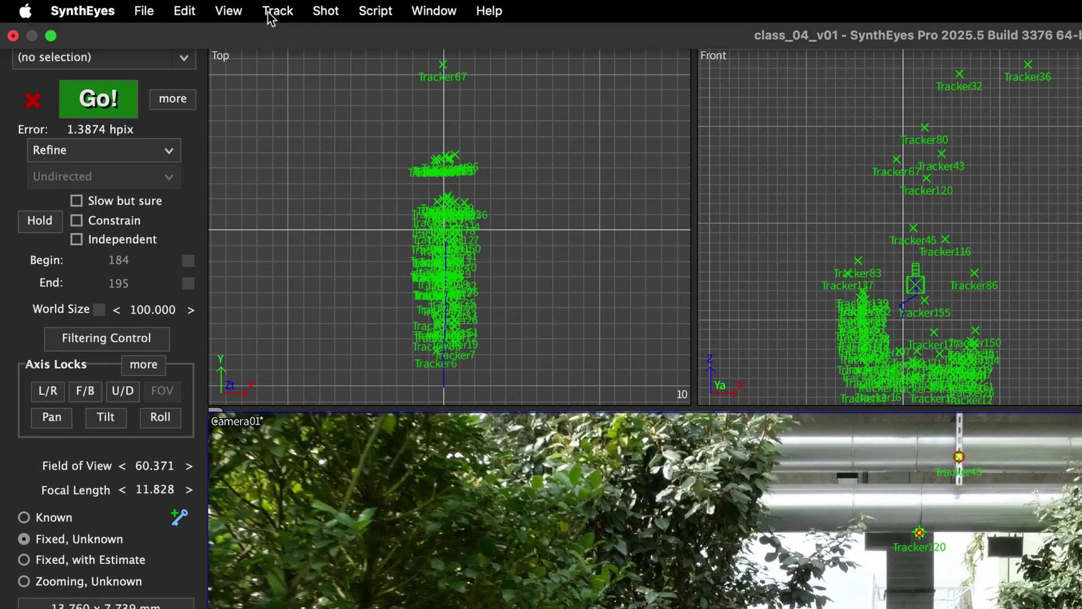
- Open Clean up trackers to examine all 69 trackers with Bad Frames clearing on
{"action": "left_click", "coordinate": [136, 6]}
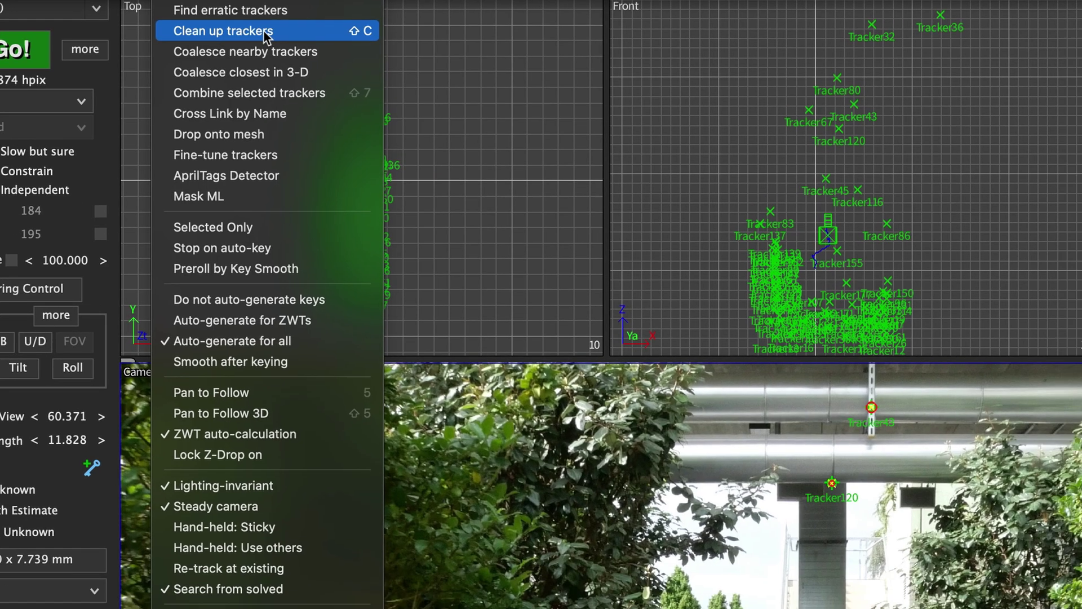
{"action": "left_click", "coordinate": [354, 85]}
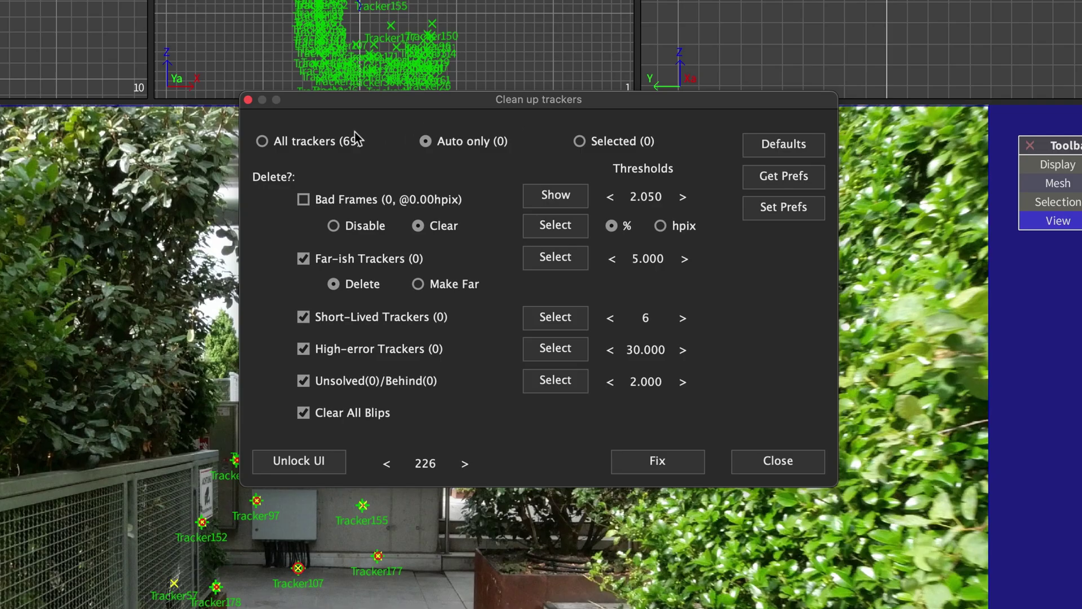
{"action": "left_click", "coordinate": [278, 143]}
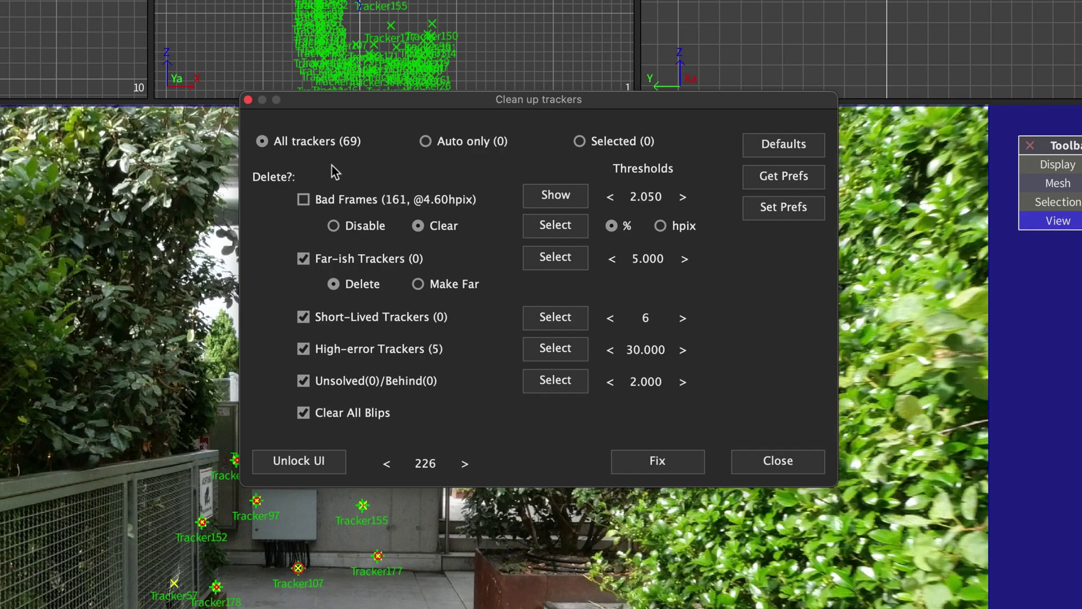
{"action": "left_click", "coordinate": [303, 200]}
- Set the bad-frame threshold via 4.60 hpix (2.150%), then show and select affected trackers
{"action": "left_click", "coordinate": [675, 228]}
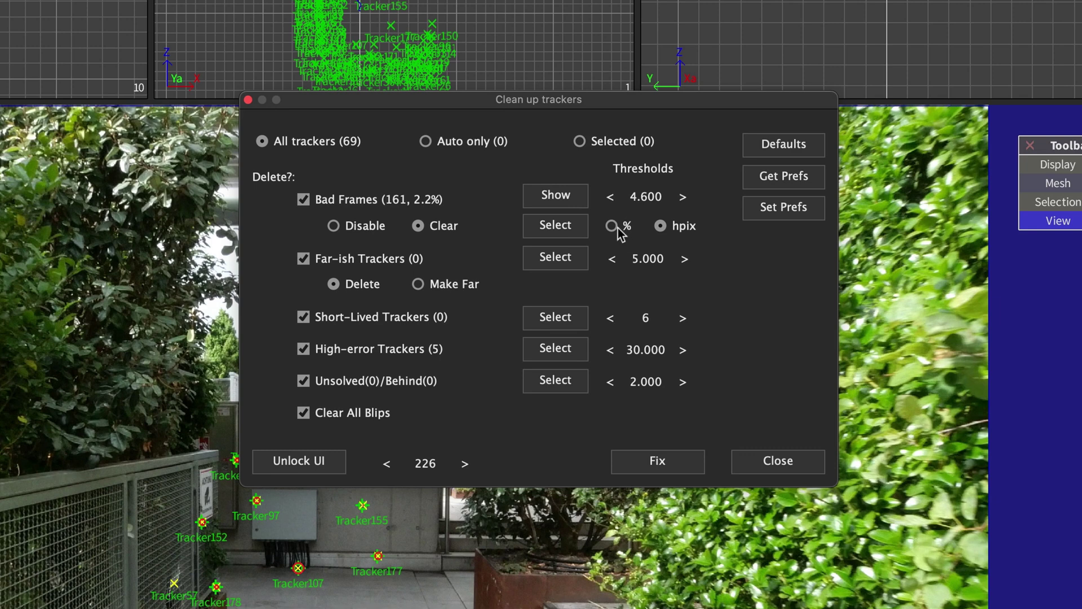
{"action": "left_click", "coordinate": [623, 226]}
{"action": "left_click", "coordinate": [661, 226]}
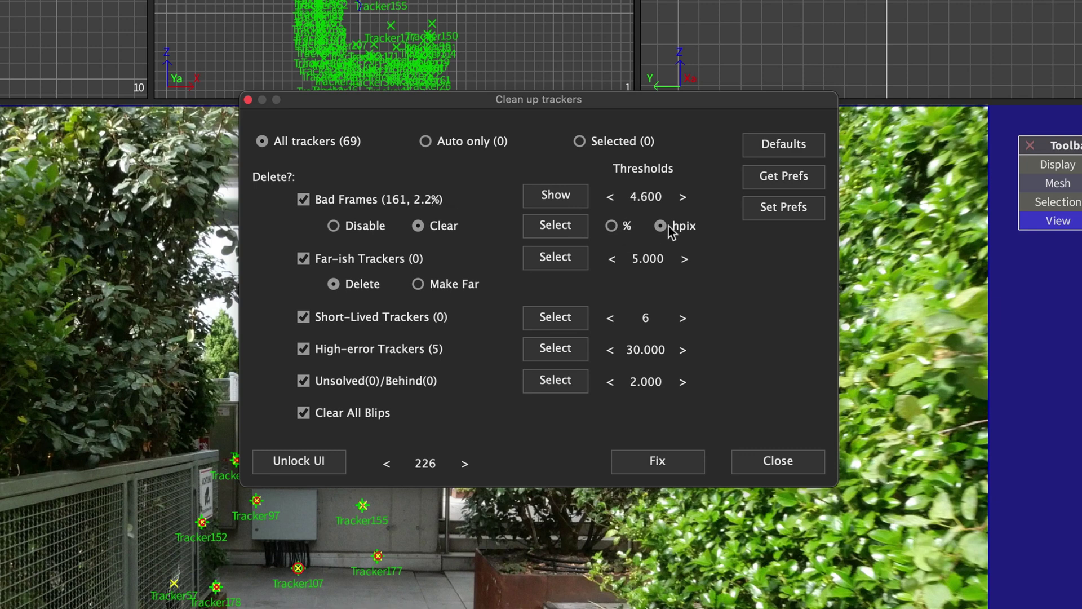
{"action": "left_click", "coordinate": [627, 227]}
{"action": "left_click", "coordinate": [555, 204]}
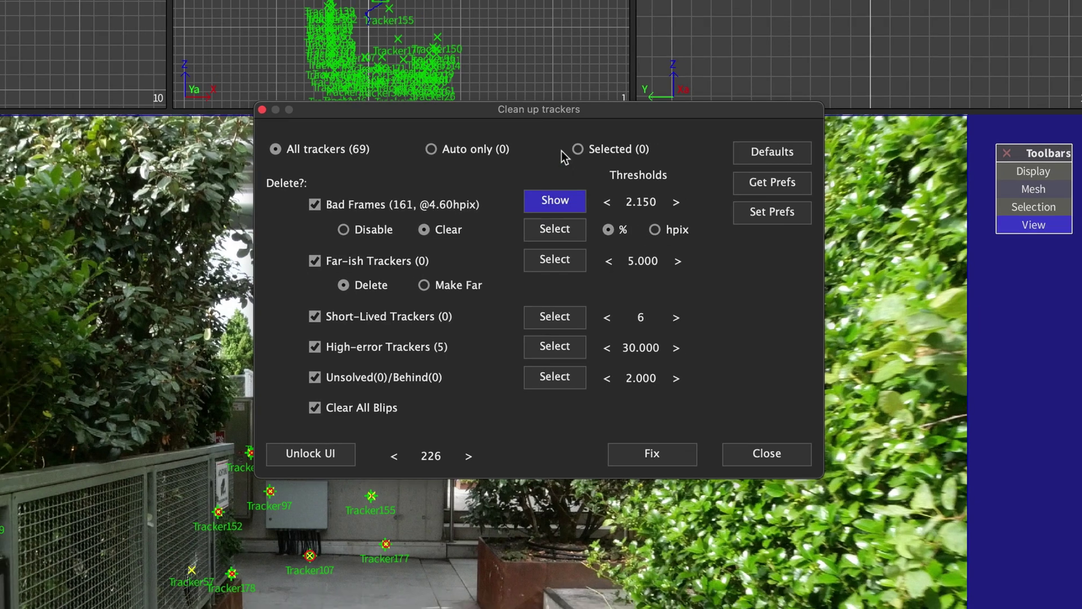
{"action": "left_click", "coordinate": [559, 234]}
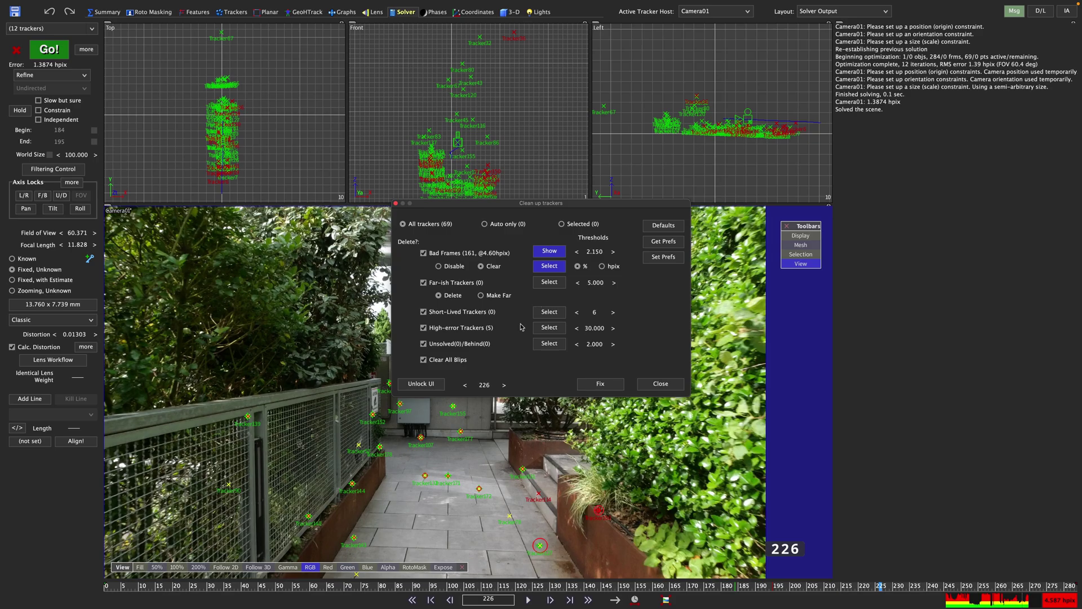
- Unlock the UI and show Graph Editor tracker lifetime bars sorted by start frame
{"action": "left_click", "coordinate": [421, 383]}
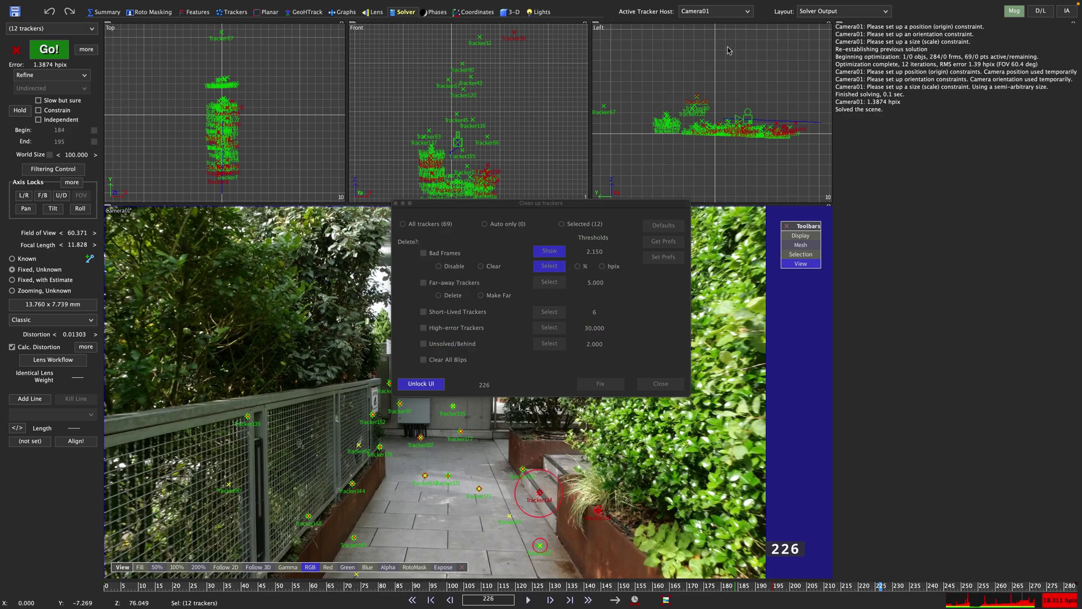
{"action": "left_click", "coordinate": [843, 11]}
{"action": "left_click", "coordinate": [843, 130]}
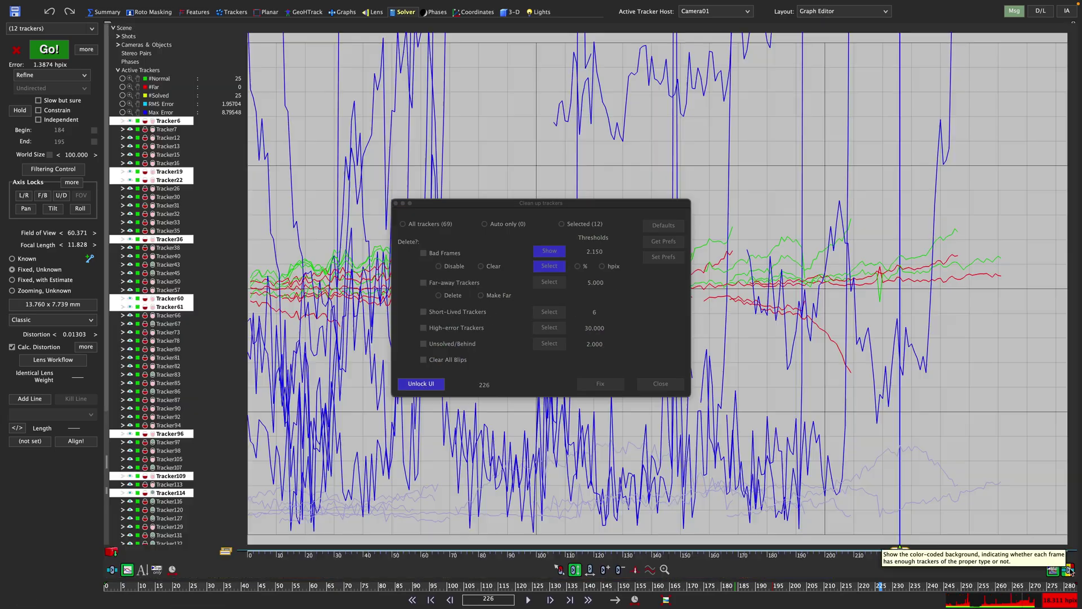
{"action": "left_click", "coordinate": [112, 570]}
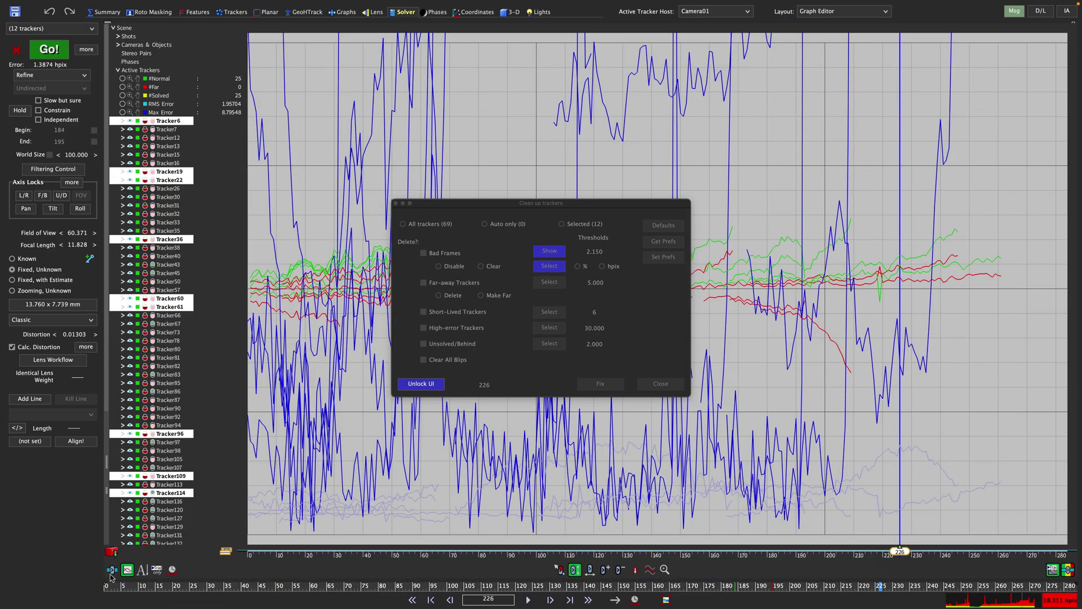
{"action": "left_click", "coordinate": [1054, 570]}
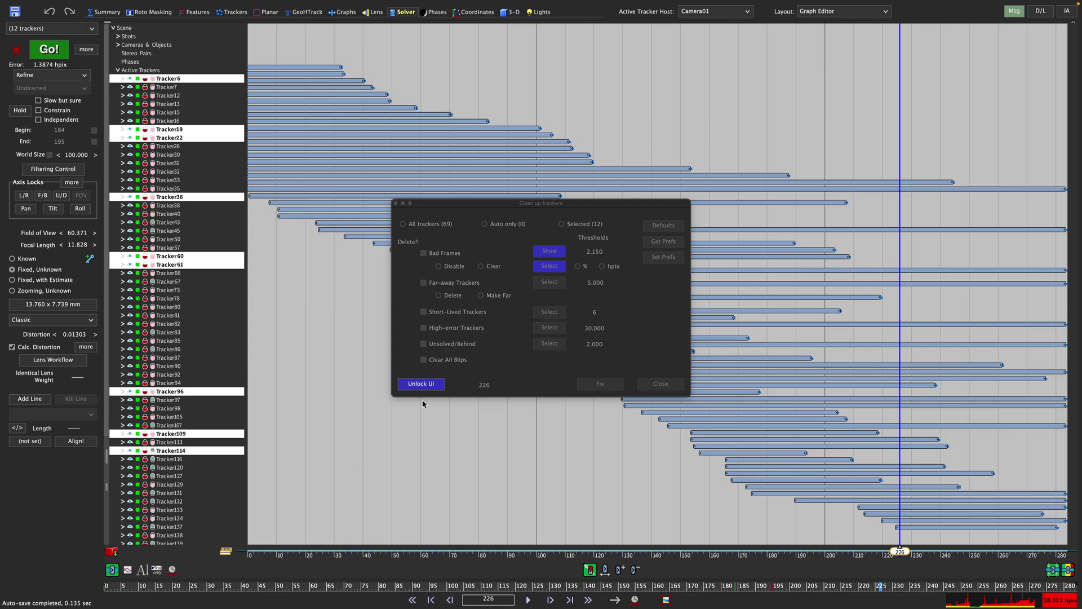
- Re-lock clean-up to mark bad frames red, then select high-error and unsolved/behind trackers
{"action": "left_click", "coordinate": [428, 385]}
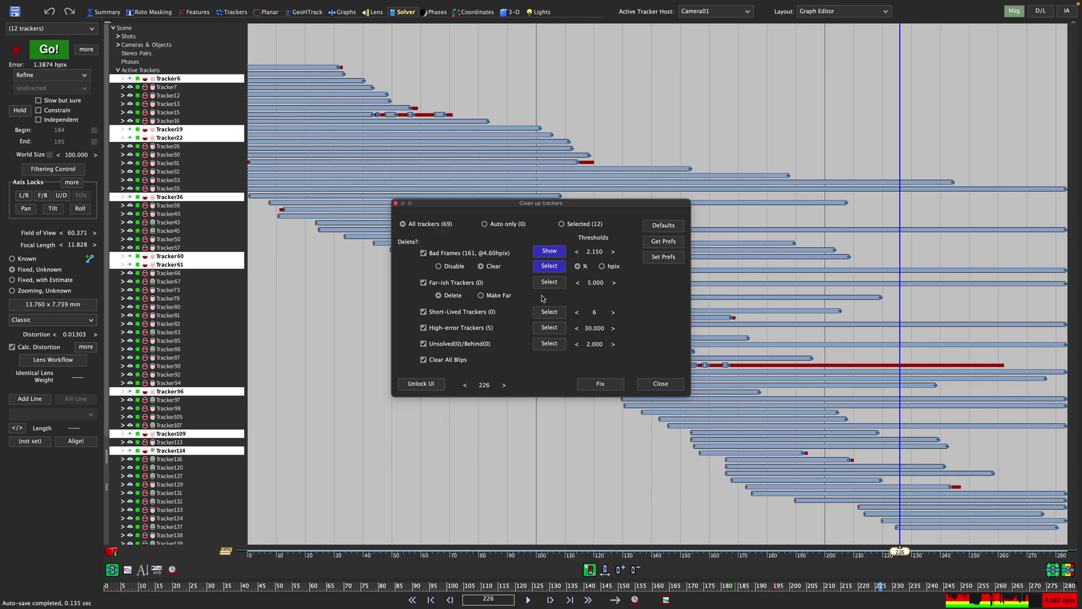
{"action": "left_click", "coordinate": [550, 333]}
{"action": "left_click", "coordinate": [550, 344]}
- Apply the clean-up Fix, deleting the flagged bad frames and high-error trackers
{"action": "left_click", "coordinate": [601, 384]}
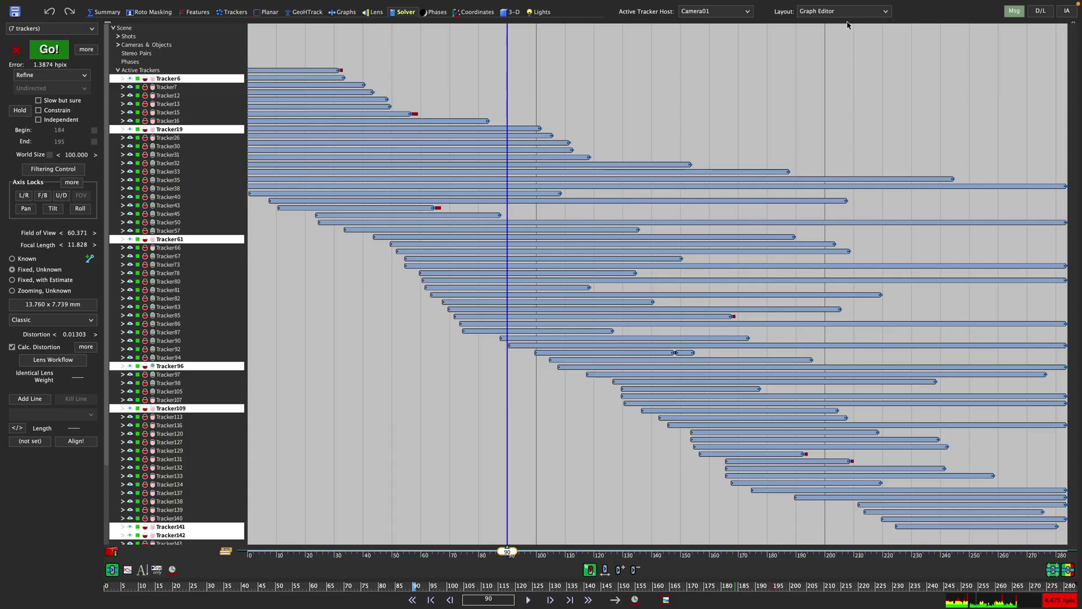
{"action": "left_click", "coordinate": [851, 13]}
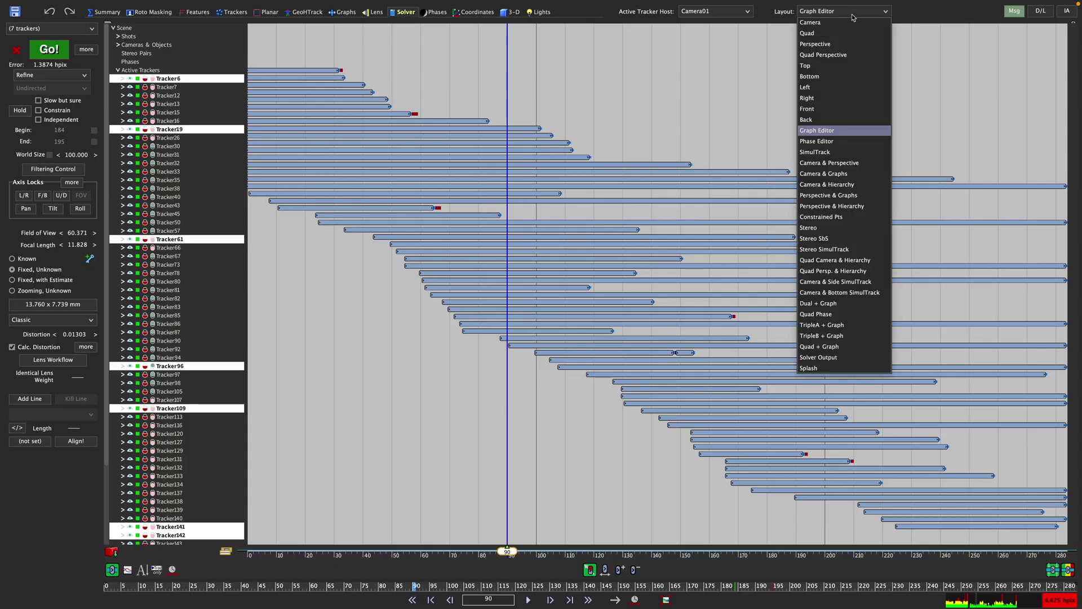
- Re-solve from the Solver Output layout to a 0.7177 hpix error, then deselect all trackers
{"action": "left_click", "coordinate": [841, 358]}
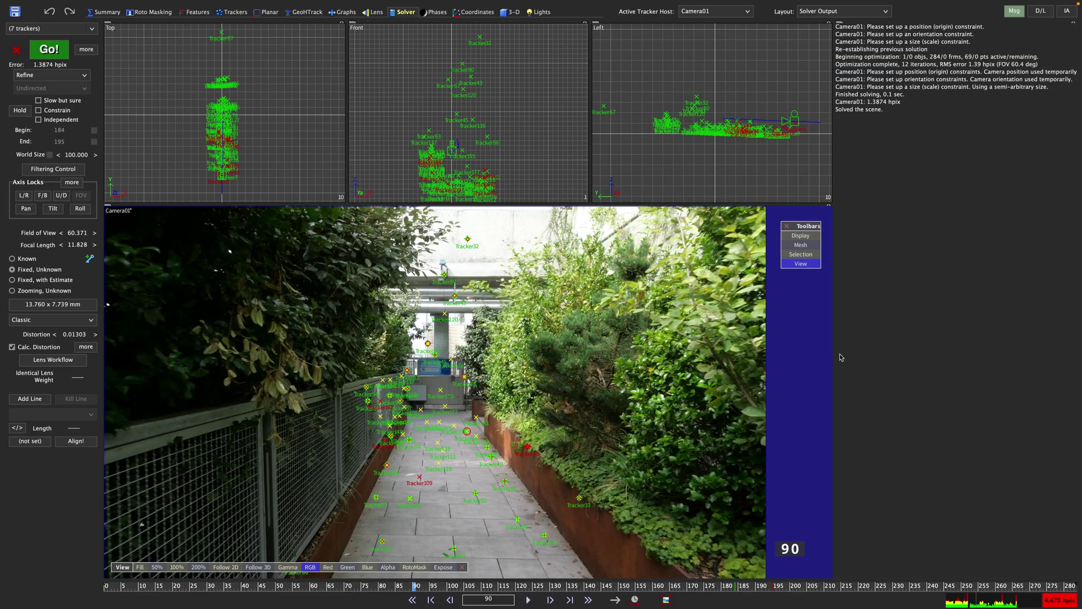
{"action": "left_click", "coordinate": [49, 50]}
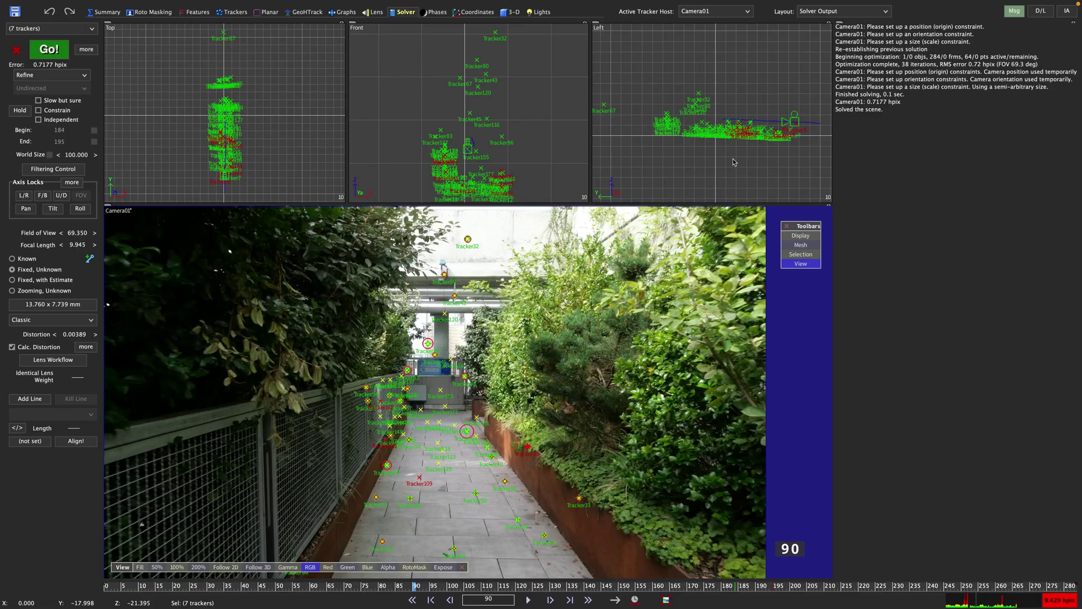
{"action": "left_click", "coordinate": [540, 152]}
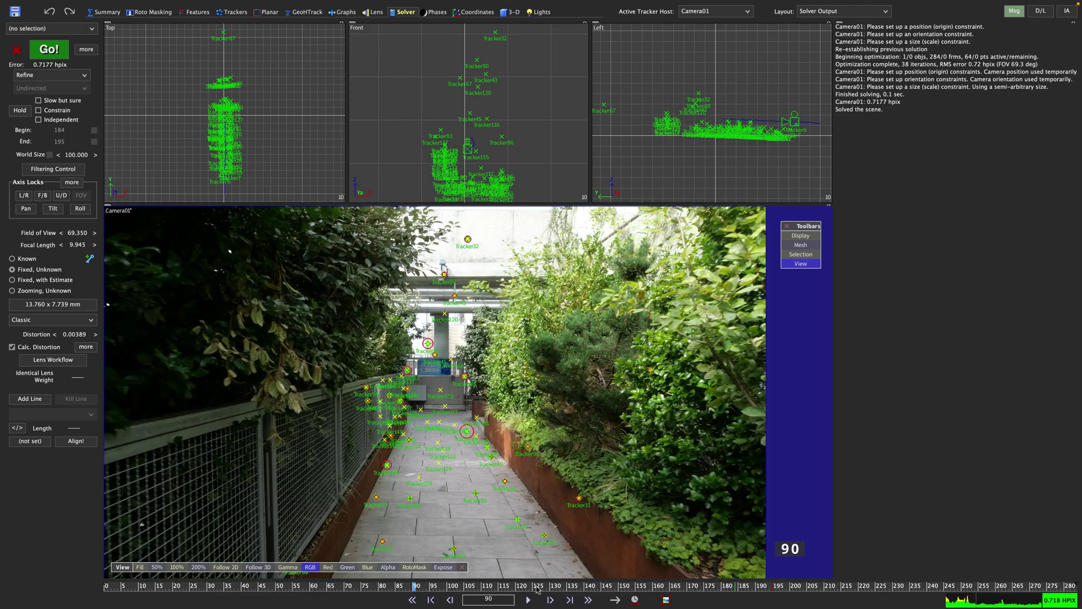
- Scrub back to the shot's start, select Tracker45 (1.753 hpix), and step forward to frame 20
{"action": "left_click_drag", "start_coordinate": [399, 586], "coordinate": [115, 578]}
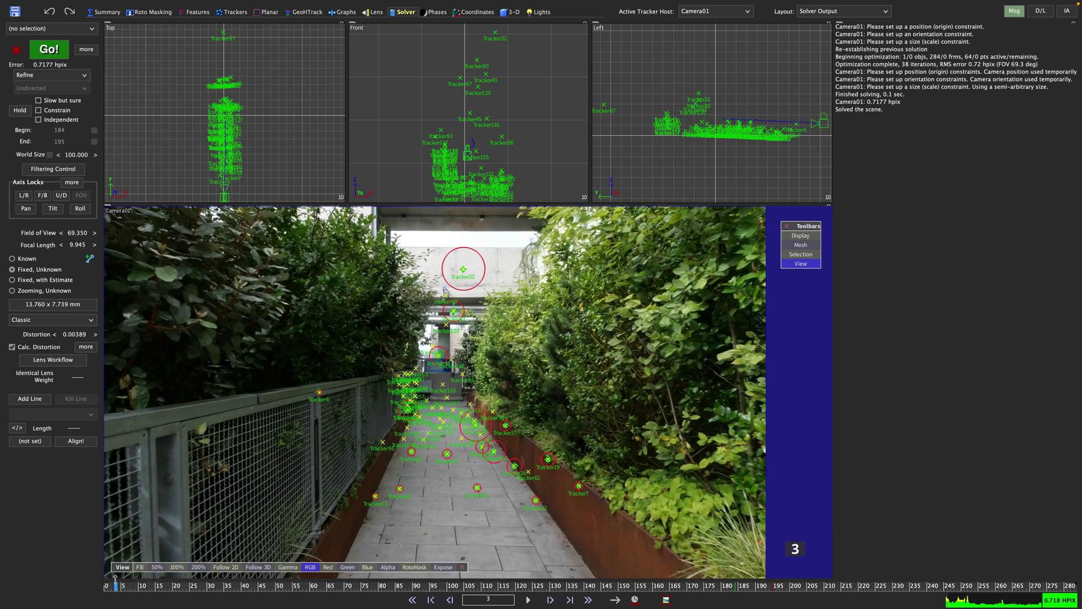
{"action": "left_click", "coordinate": [438, 355]}
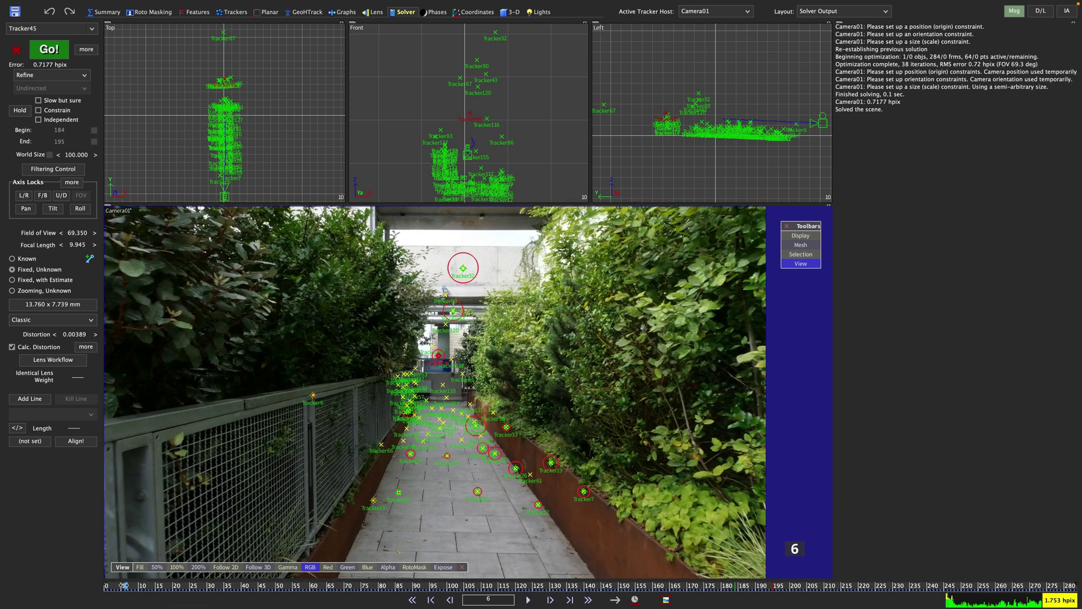
{"action": "left_click_drag", "start_coordinate": [122, 585], "coordinate": [175, 586]}
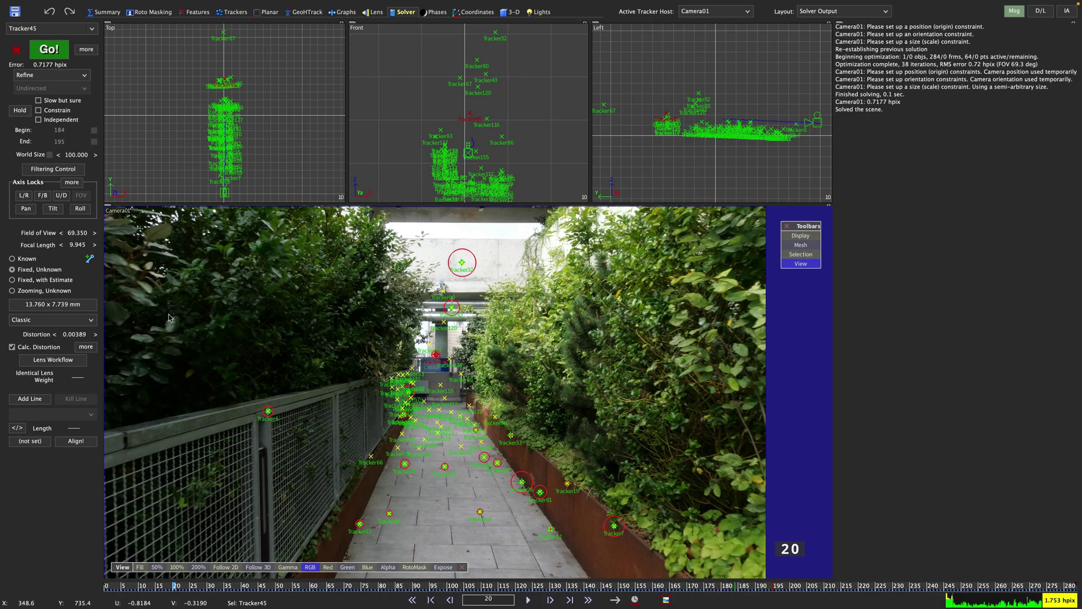
- Unlock Tracker45 and disable it backward from frame 20, dropping the frame error to 1.290 hpix
{"action": "left_click", "coordinate": [243, 17]}
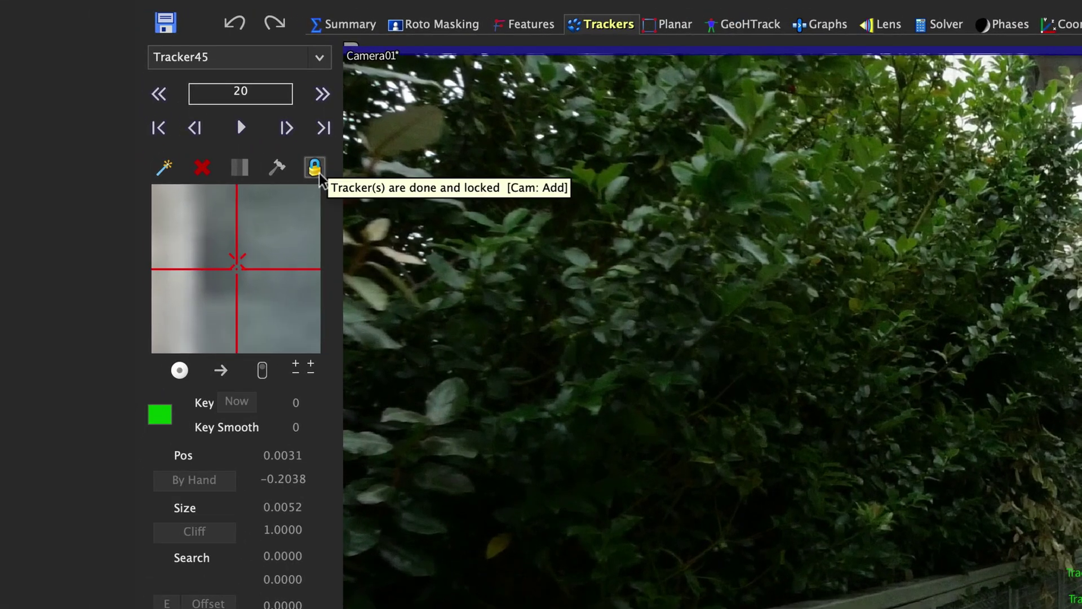
{"action": "left_click", "coordinate": [318, 172]}
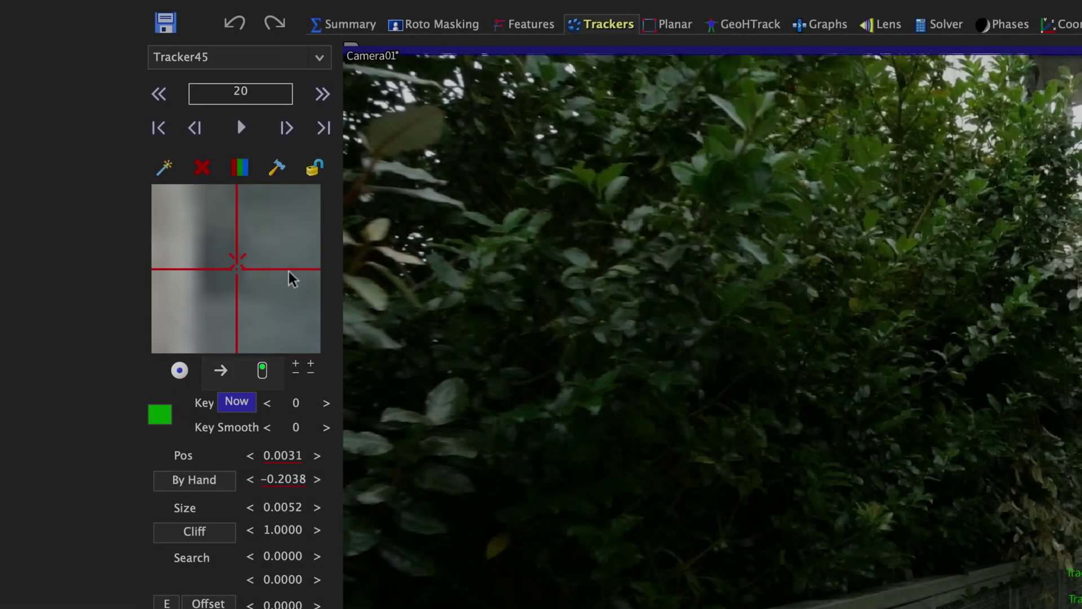
{"action": "left_click", "coordinate": [220, 372]}
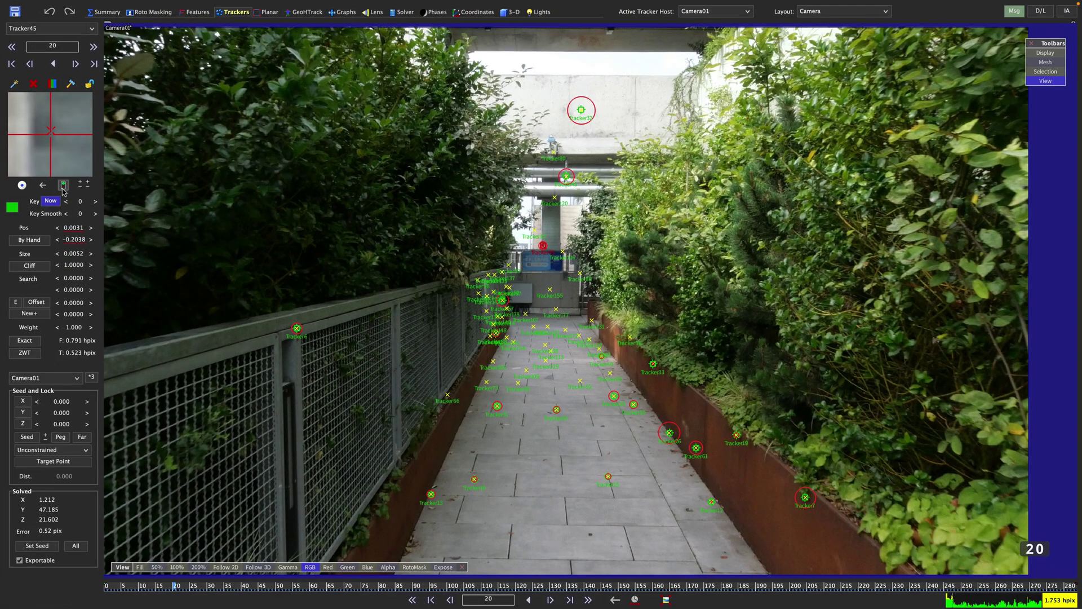
{"action": "left_click", "coordinate": [63, 186]}
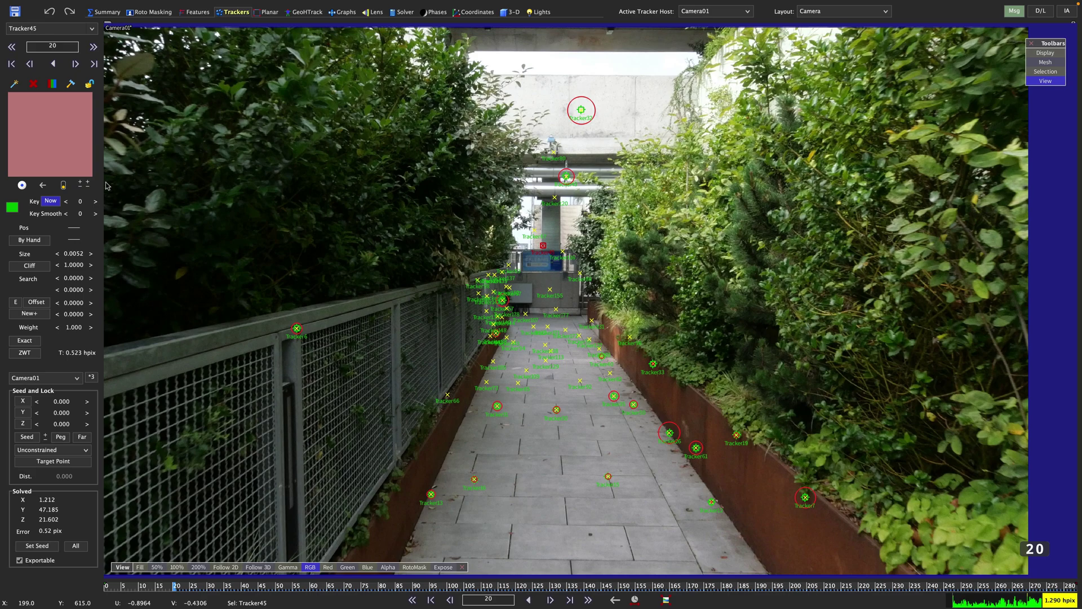
- Re-lock Tracker45 and inspect Tracker26 and Tracker61 from frame 30 through 59
{"action": "left_click", "coordinate": [89, 84]}
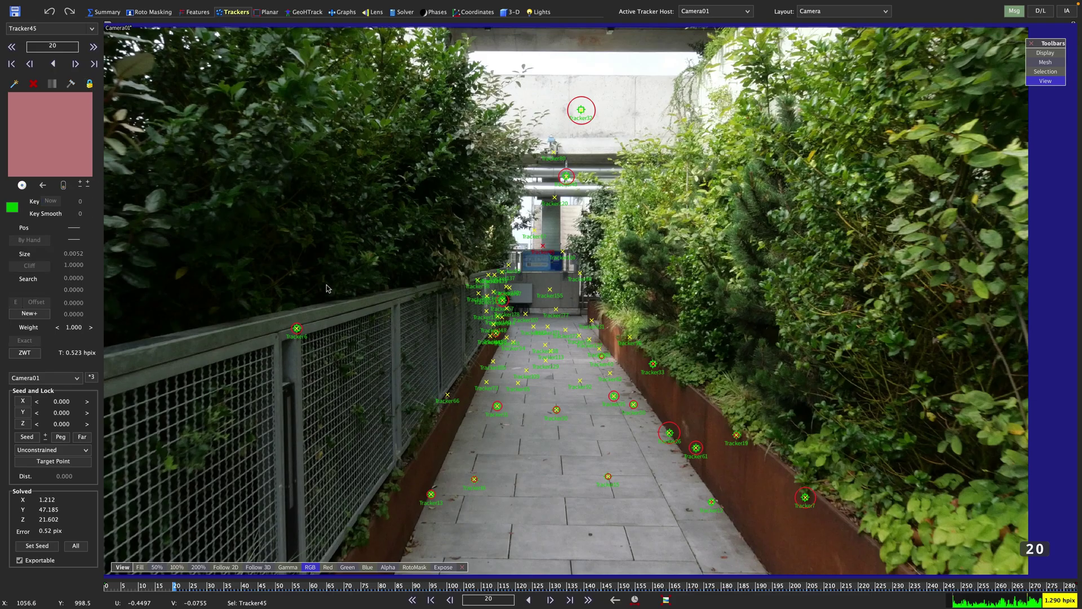
{"action": "left_click", "coordinate": [669, 433]}
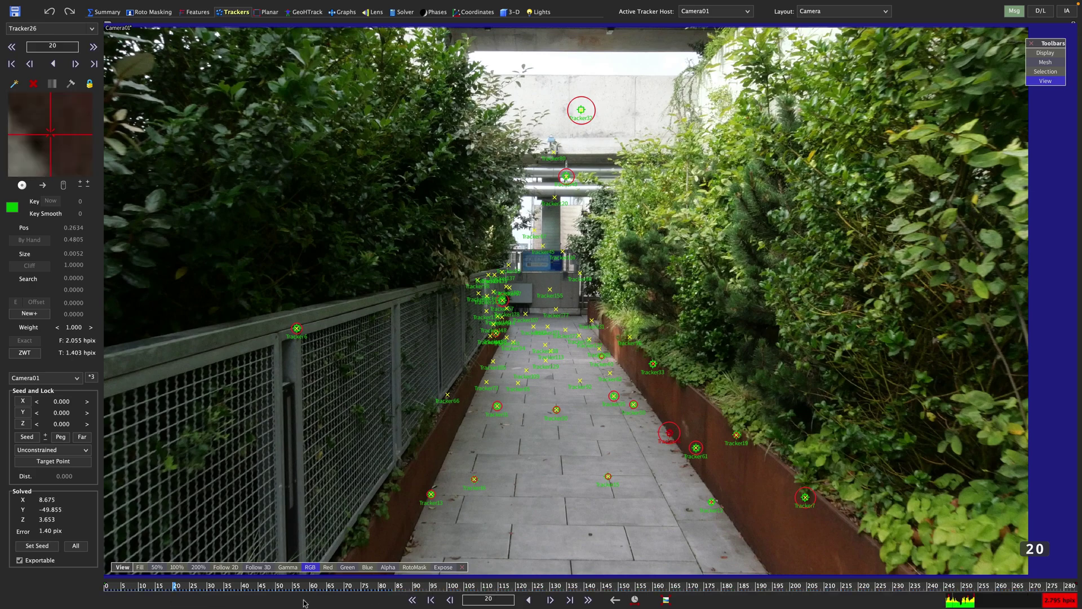
{"action": "mouse_move", "coordinate": [208, 589]}
{"action": "left_mouse_down"}
{"action": "mouse_move", "coordinate": [237, 588]}
{"action": "mouse_move", "coordinate": [209, 588]}
{"action": "left_mouse_up"}
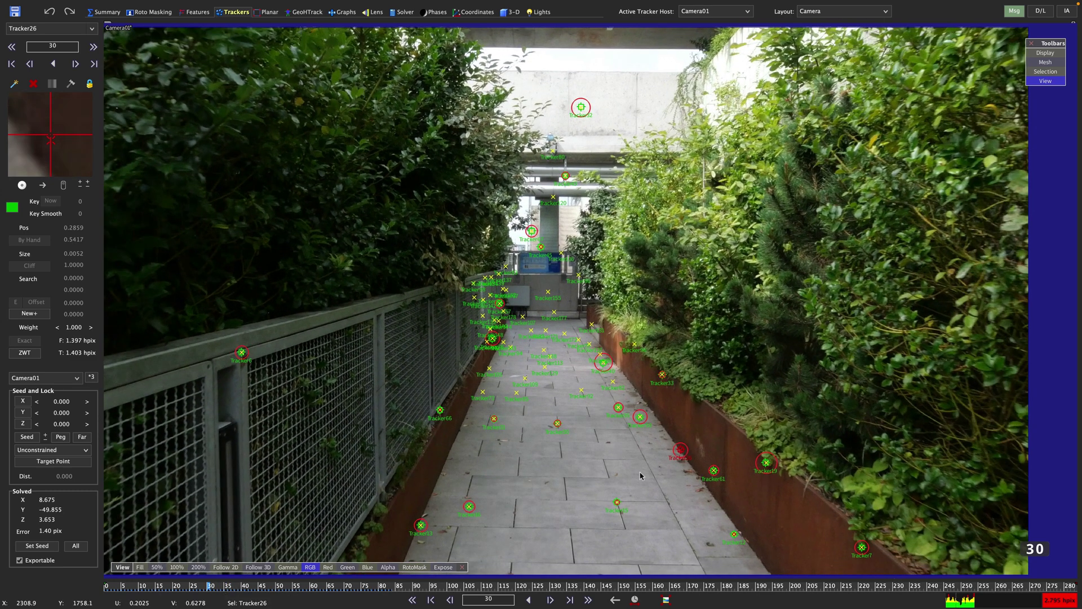
{"action": "left_click", "coordinate": [704, 485]}
{"action": "left_click_drag", "start_coordinate": [243, 589], "coordinate": [307, 597]}
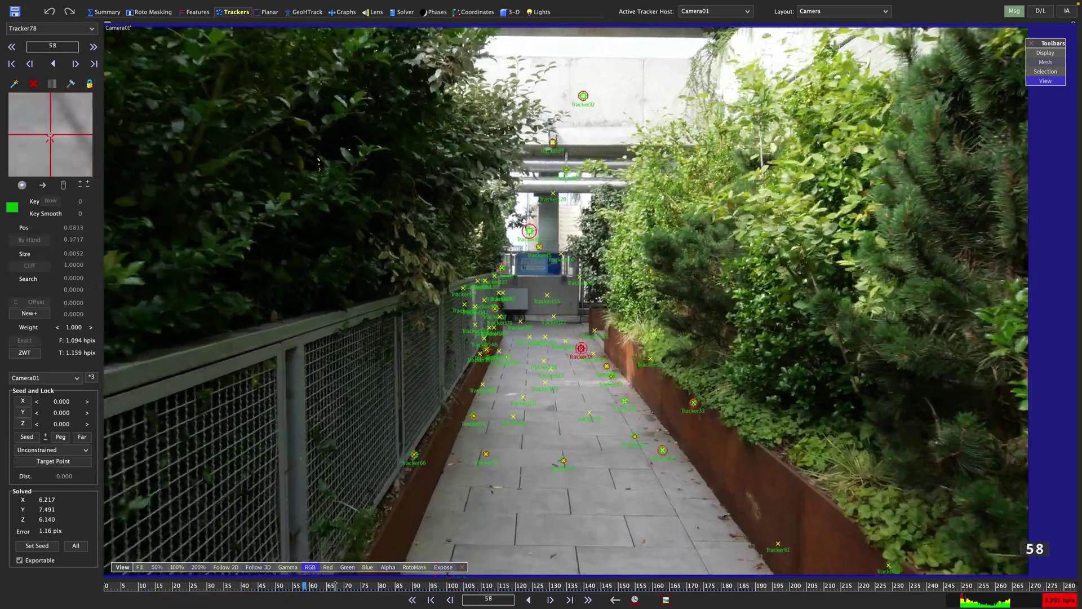
- Inspect walkway trackers and delete the high-error Tracker32 near the top of the frame
{"action": "left_click", "coordinate": [42, 186]}
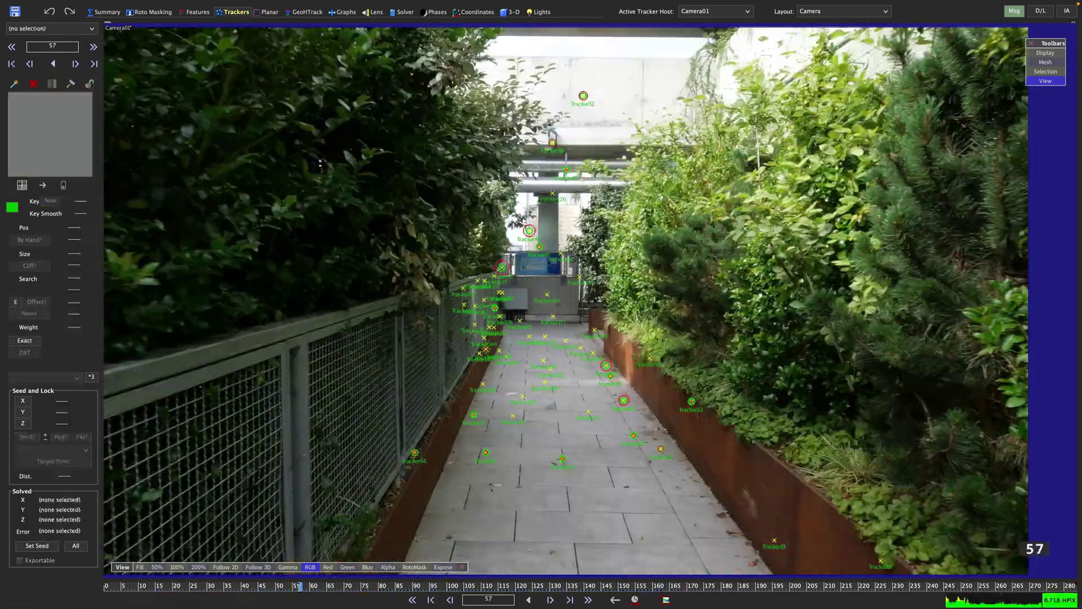
{"action": "left_click", "coordinate": [584, 97]}
{"action": "scroll", "coordinate": [584, 102], "scroll_direction": "up", "scroll_amount": 20}
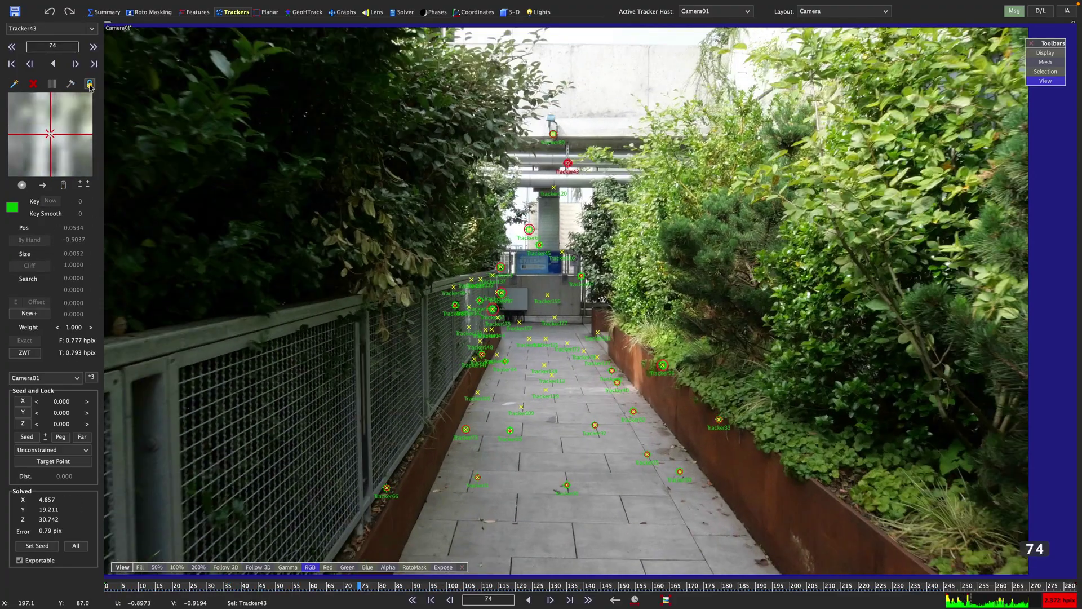
{"action": "key", "text": "Delete"}
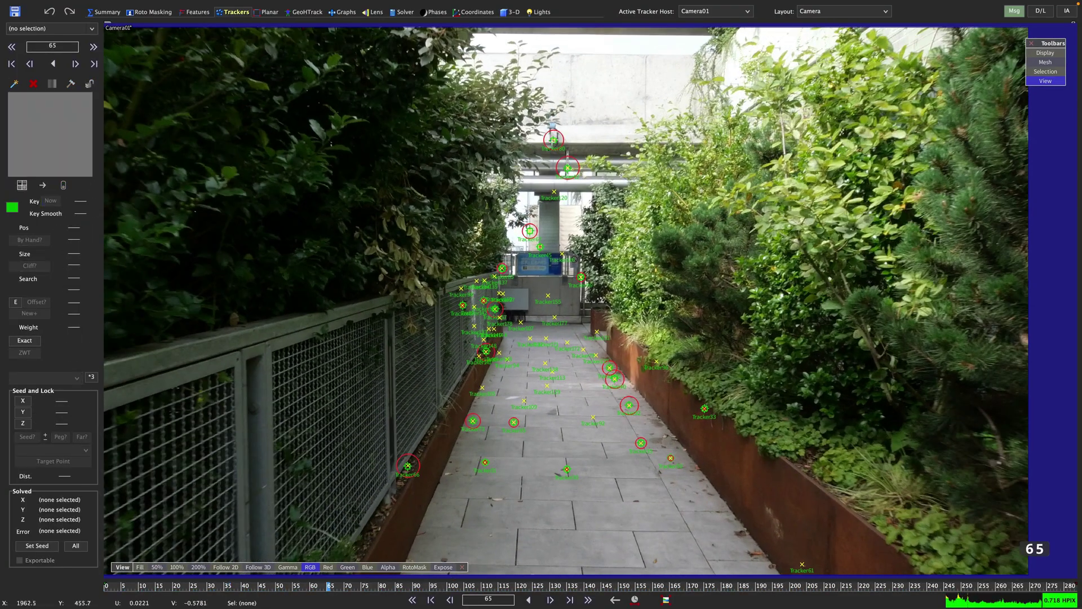
- Check the remaining red-circled high-error trackers along the path and low in the frame
{"action": "left_click", "coordinate": [568, 168]}
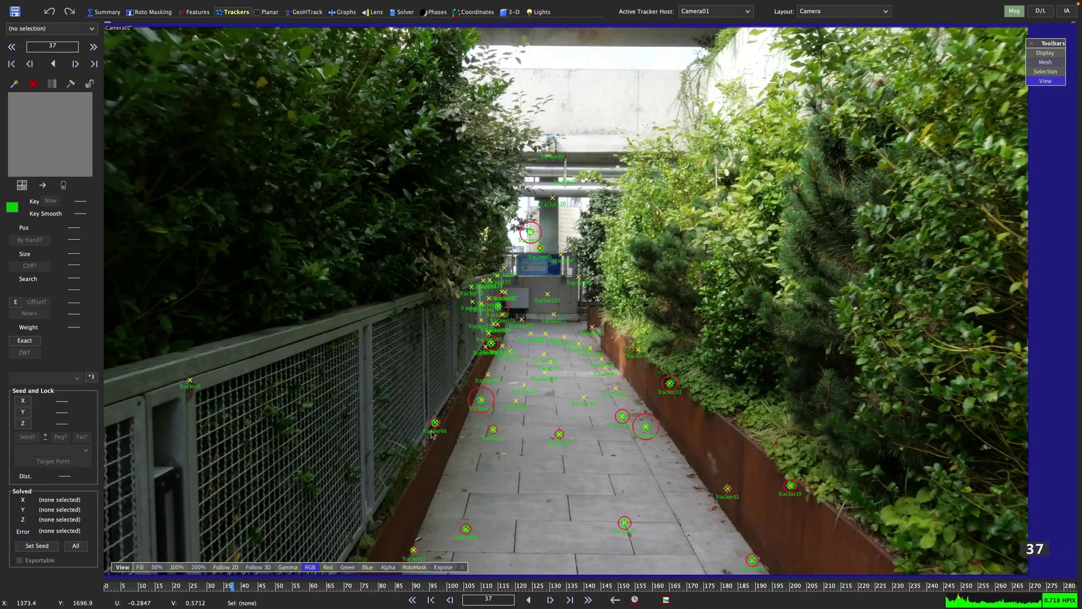
{"action": "left_click", "coordinate": [645, 429]}
{"action": "left_click", "coordinate": [528, 231]}
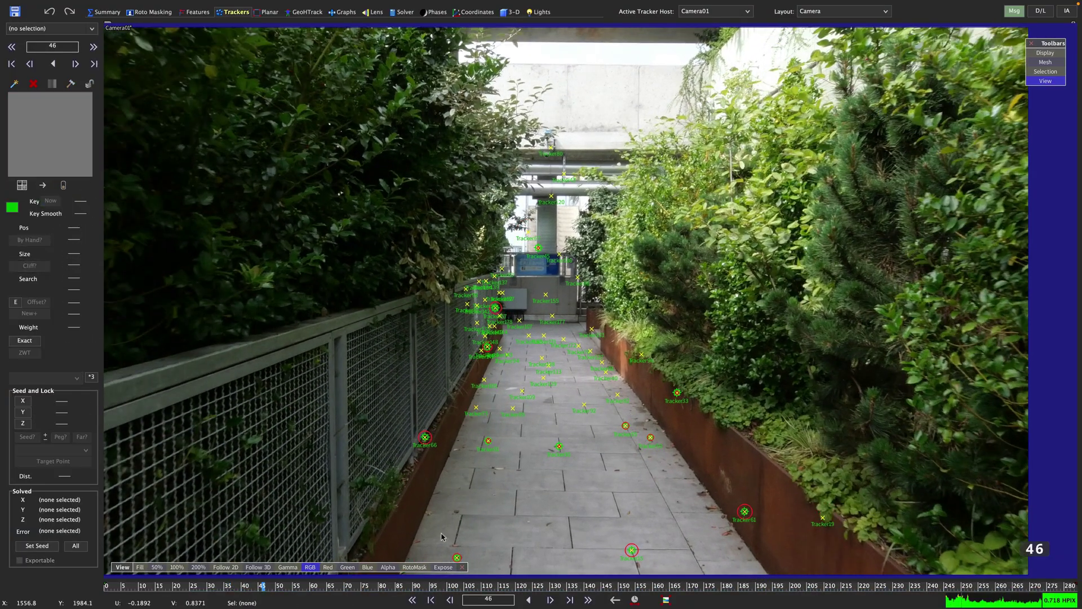
{"action": "left_click", "coordinate": [456, 556]}
{"action": "left_click", "coordinate": [744, 512]}
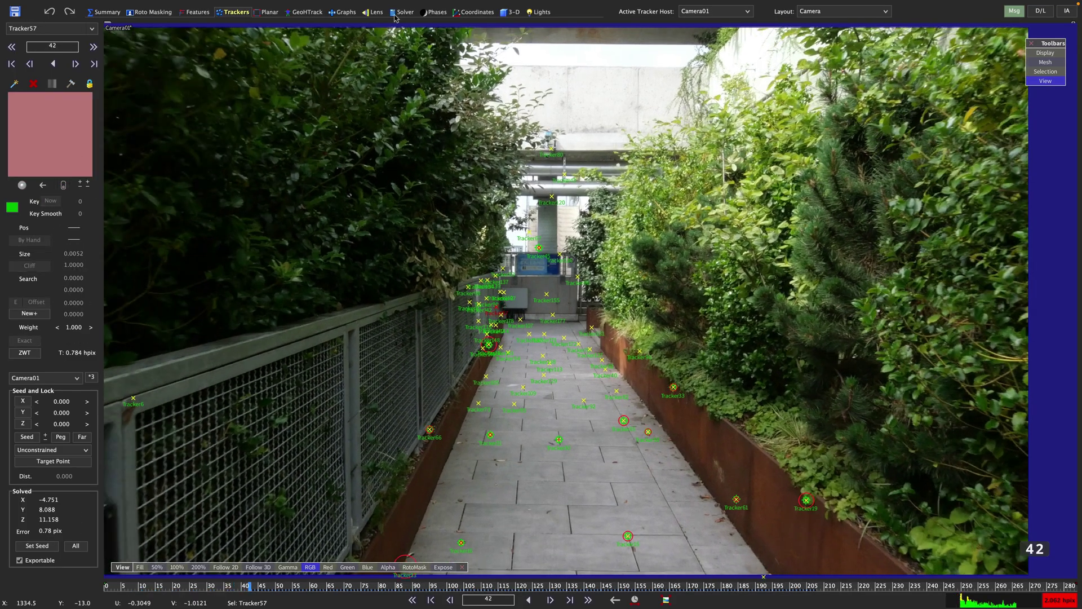
- Re-solve in the Solver room to 0.5418 hpix, field of view 55.955, and clear the selection
{"action": "key", "text": "F5"}
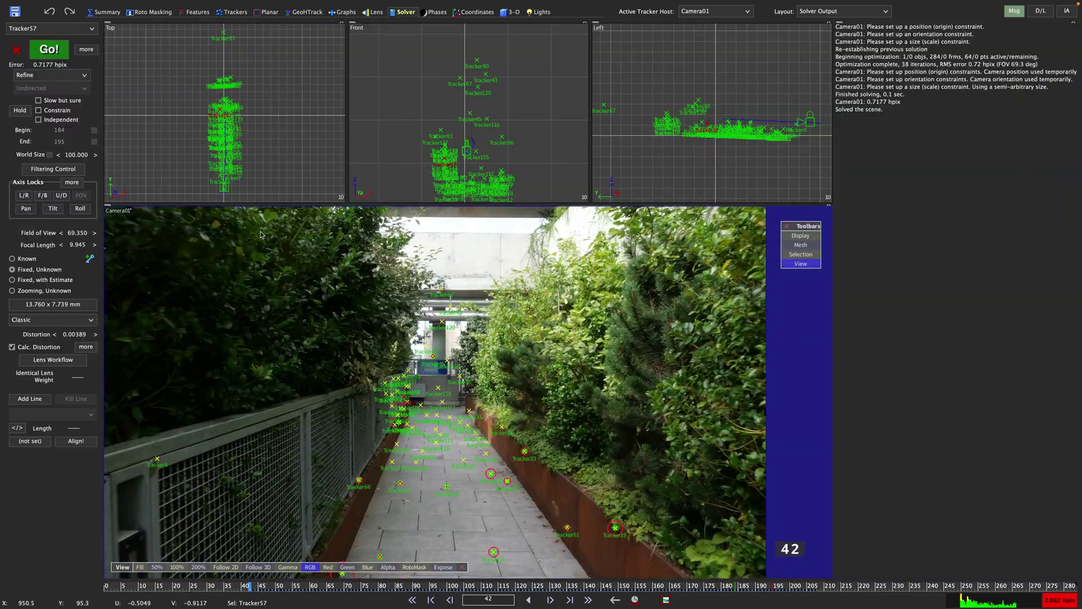
{"action": "left_click", "coordinate": [52, 56]}
{"action": "left_click", "coordinate": [50, 53]}
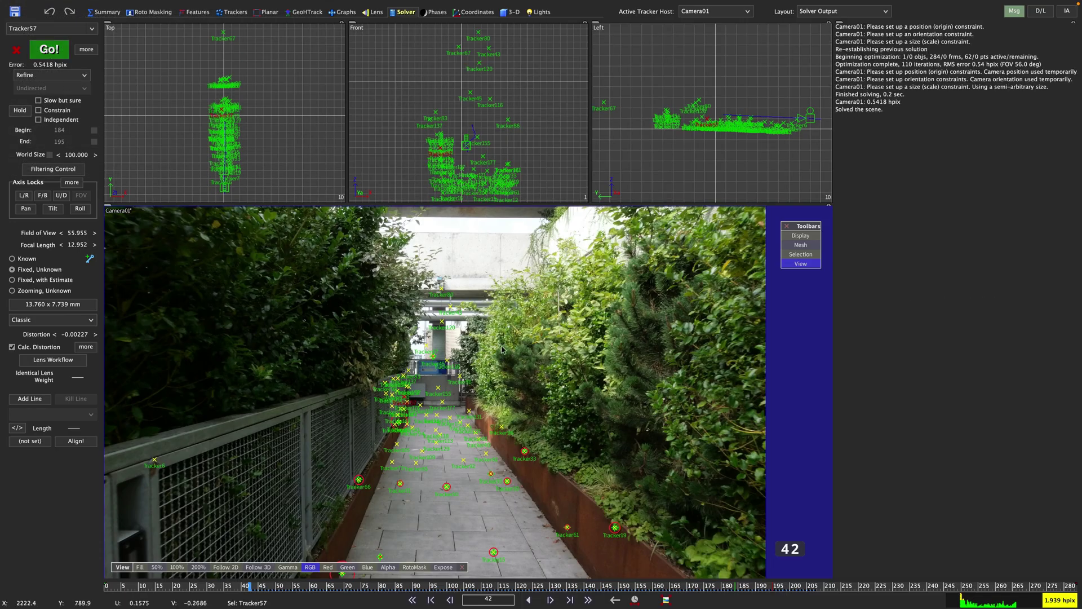
{"action": "left_click", "coordinate": [726, 378]}
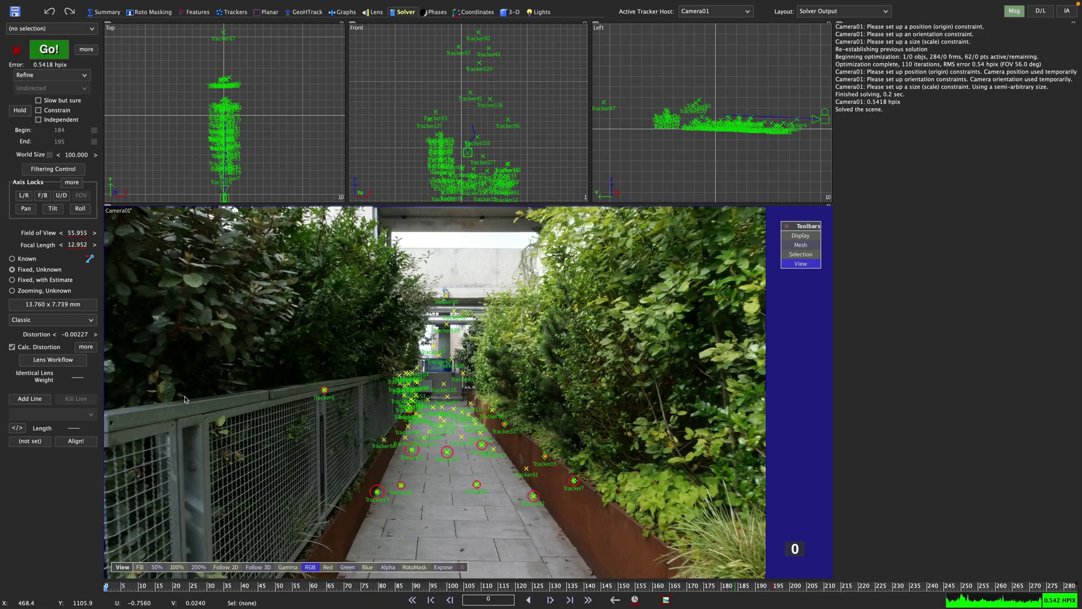
- Switch to the Quad Perspective layout with the Perspective view locked to Camera01
{"action": "left_click", "coordinate": [843, 11]}
{"action": "left_click", "coordinate": [856, 57]}
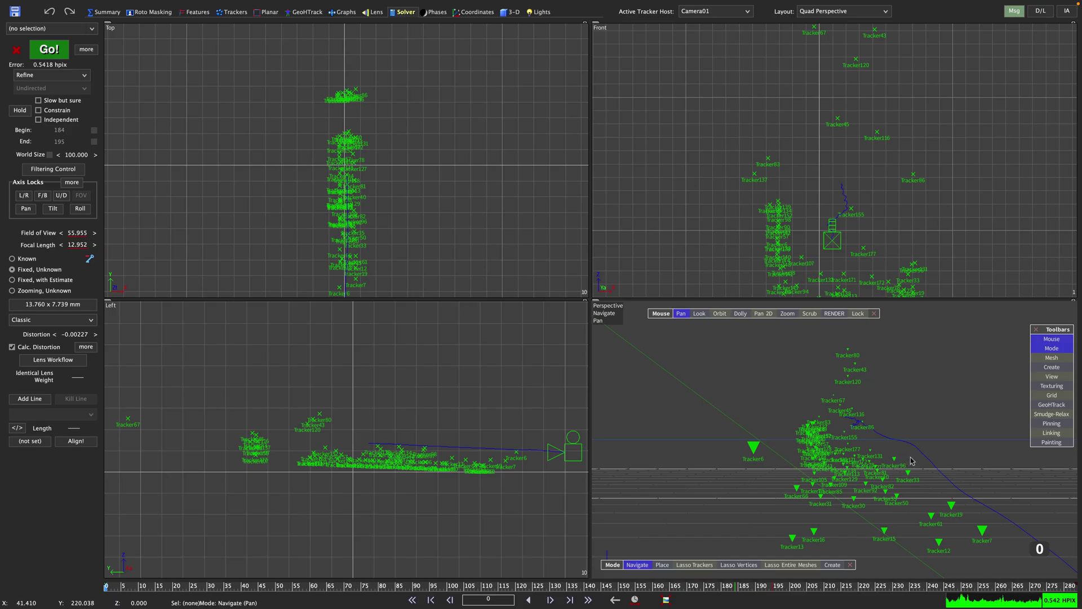
{"action": "key", "text": "l"}
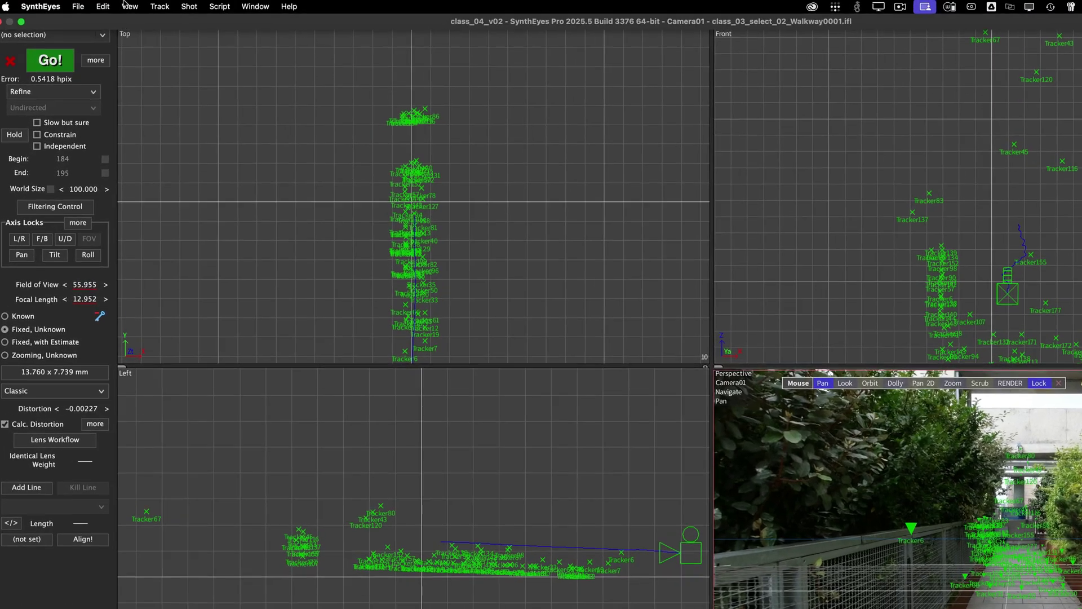
{"action": "left_click", "coordinate": [92, 6]}
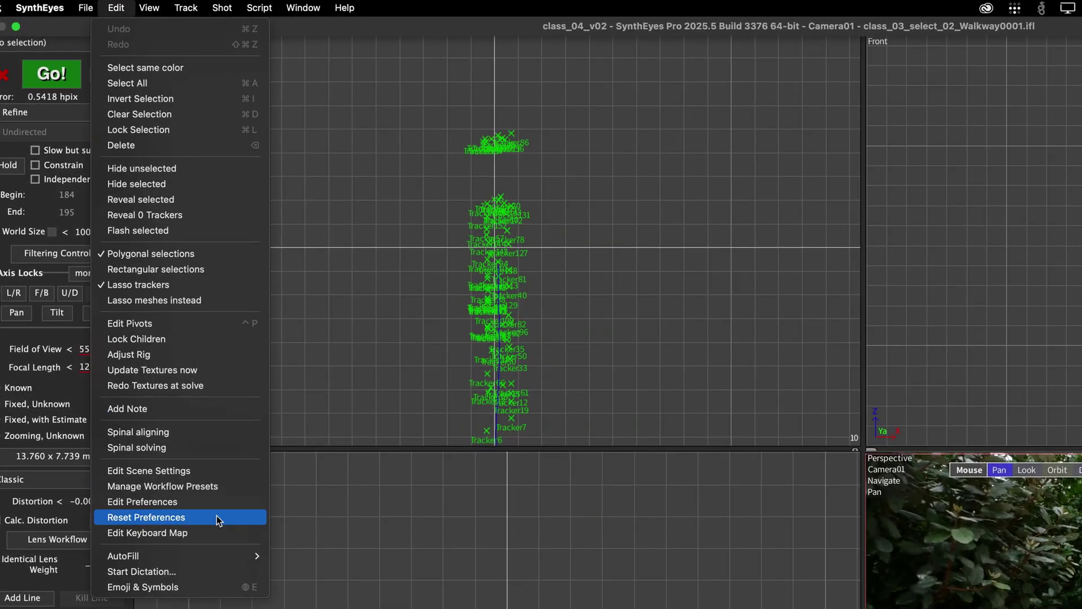
- Raise the scene's tracker size from 0.500 to 0.900 in Edit Scene Settings
{"action": "left_click", "coordinate": [193, 449]}
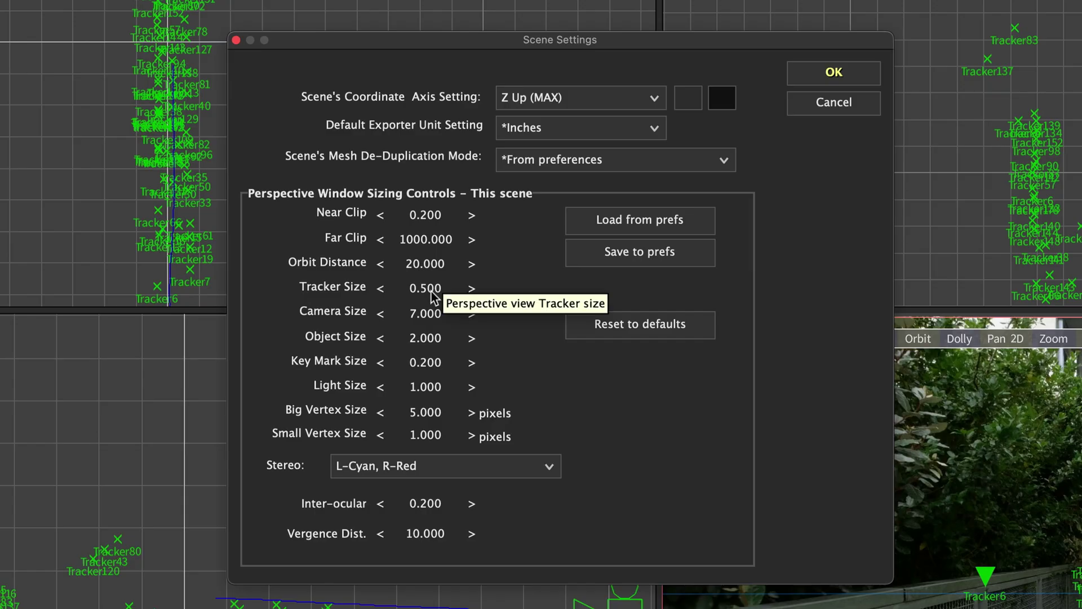
{"action": "mouse_move", "coordinate": [470, 305]}
{"action": "left_mouse_down"}
{"action": "mouse_move", "coordinate": [446, 304]}
{"action": "mouse_move", "coordinate": [490, 304]}
{"action": "left_mouse_up"}
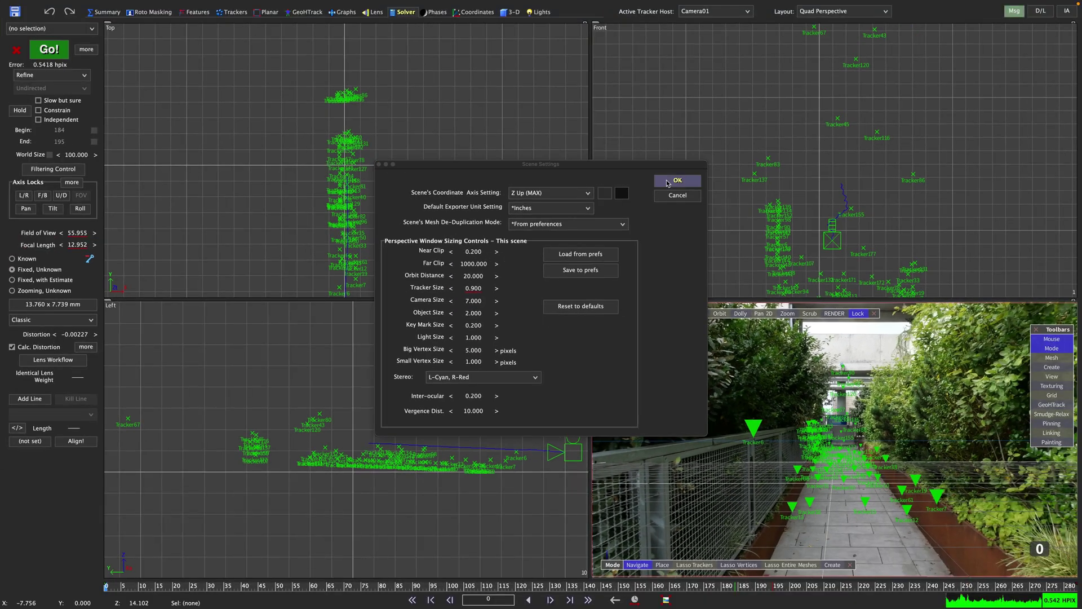
{"action": "left_click", "coordinate": [813, 79]}
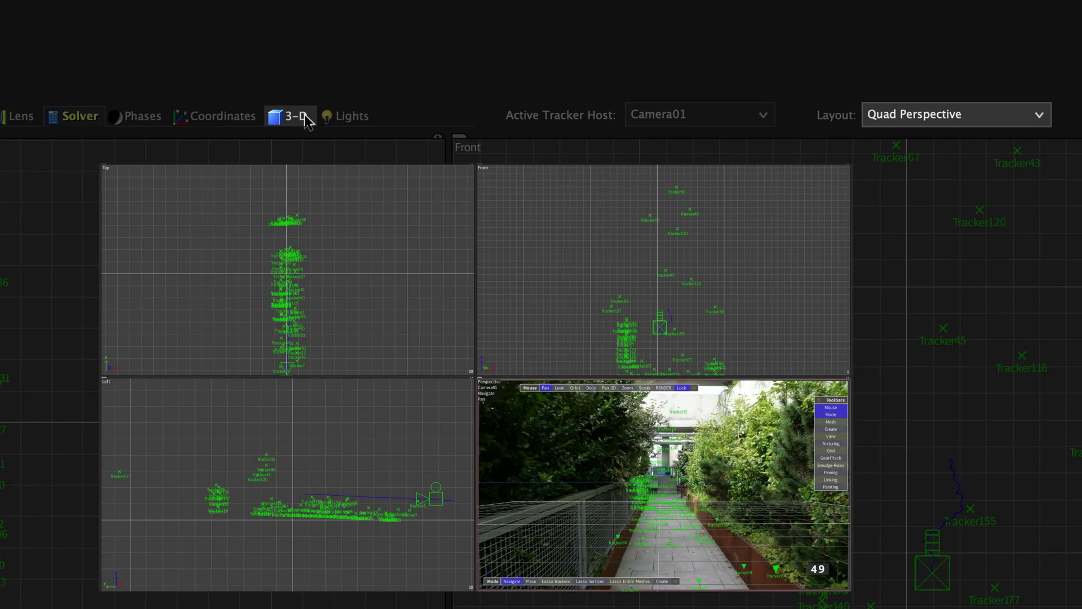
- Open the 3-D room, cycling through Solver so the Quad Perspective views appear
{"action": "left_click", "coordinate": [304, 115]}
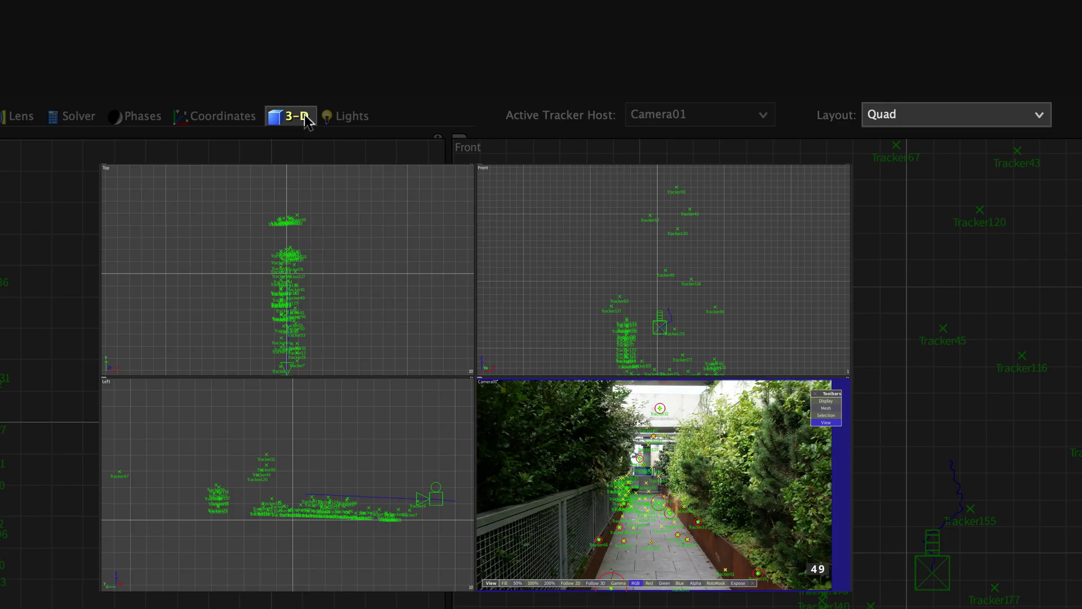
{"action": "left_click", "coordinate": [78, 116]}
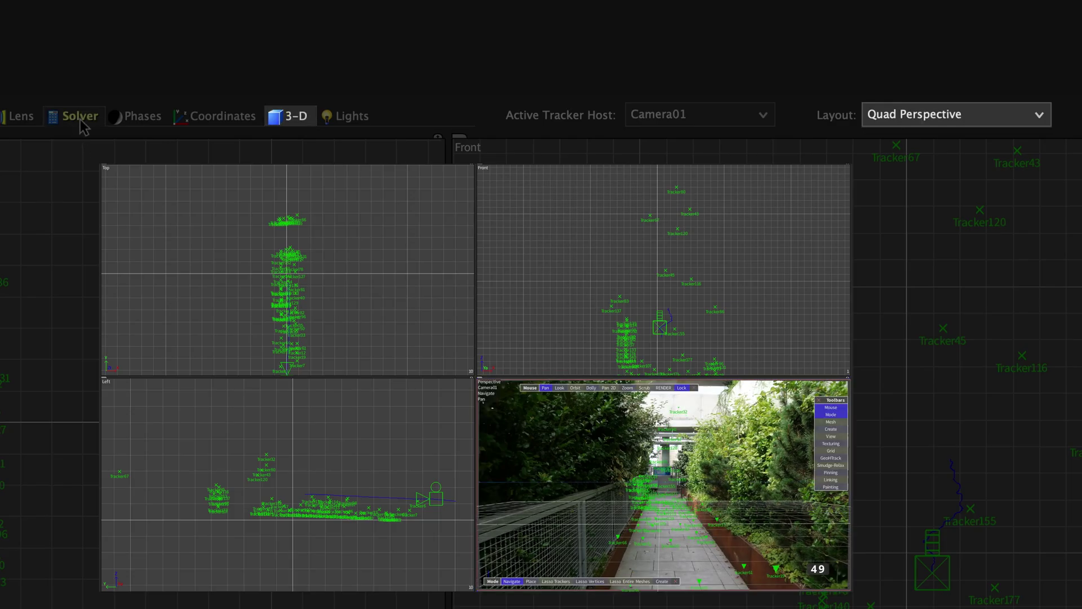
{"action": "left_click", "coordinate": [280, 119]}
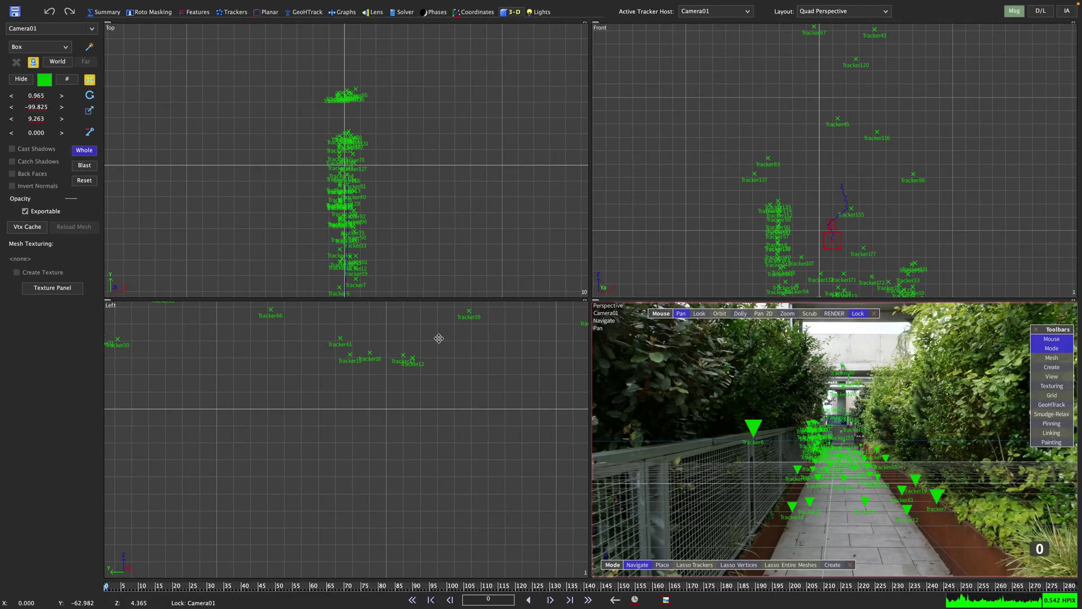
- Lower the whole scene in the Left view and tilt it so the walkway lies level on the grid
{"action": "left_click_drag", "start_coordinate": [488, 429], "coordinate": [485, 473]}
{"action": "left_click_drag", "start_coordinate": [422, 399], "coordinate": [424, 411]}
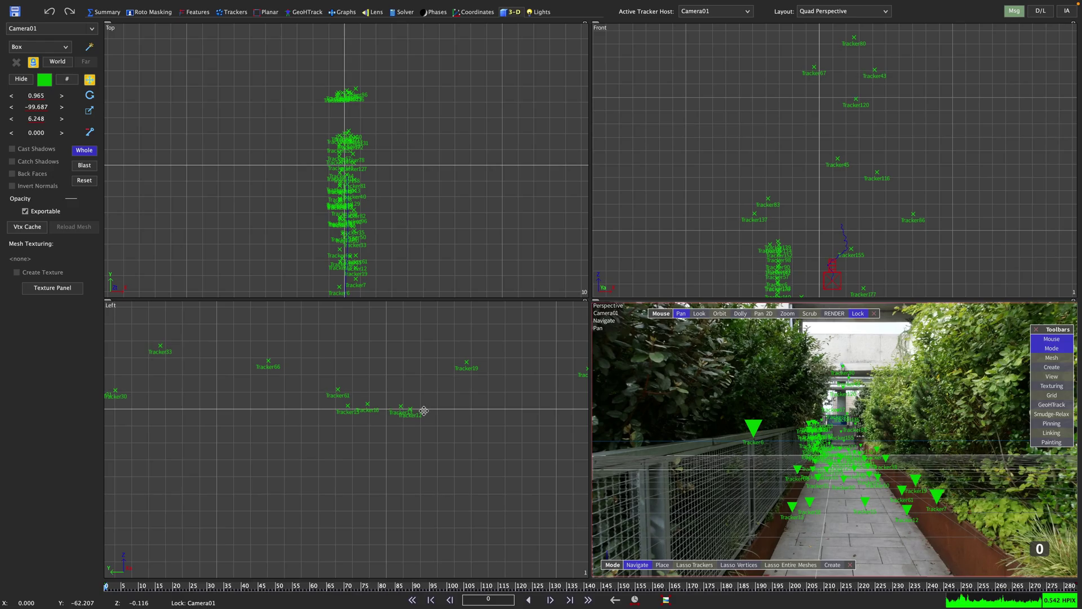
{"action": "key", "text": "r"}
{"action": "left_click_drag", "start_coordinate": [423, 411], "coordinate": [422, 411]}
{"action": "scroll", "coordinate": [422, 411], "scroll_direction": "down", "scroll_amount": 3}
{"action": "scroll", "coordinate": [319, 400], "scroll_direction": "up", "scroll_amount": 5}
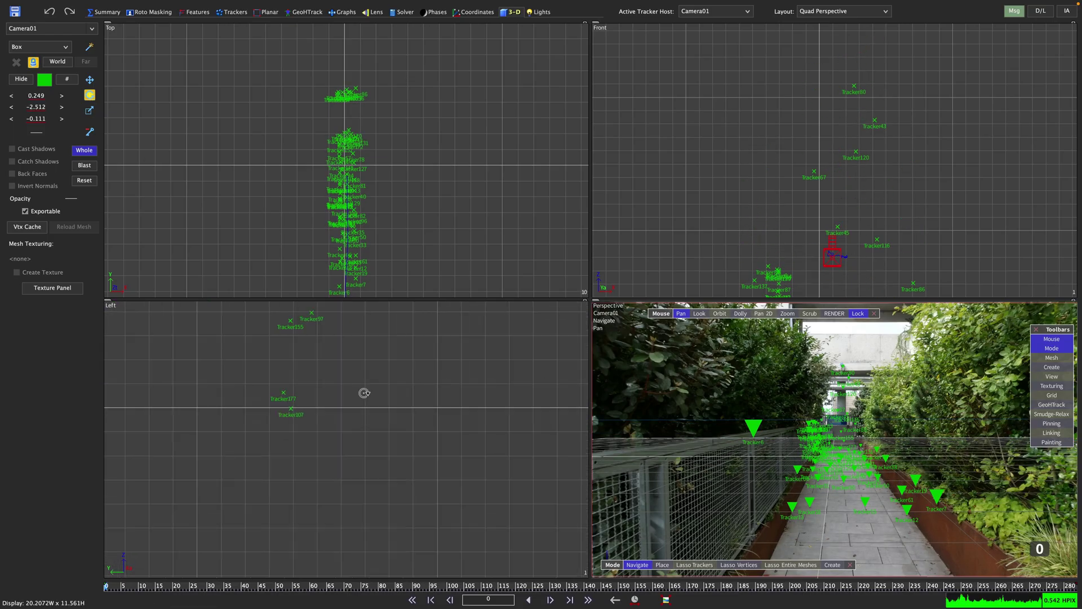
- Play through the shot to near its end to check the ground alignment
{"action": "key", "text": "space"}
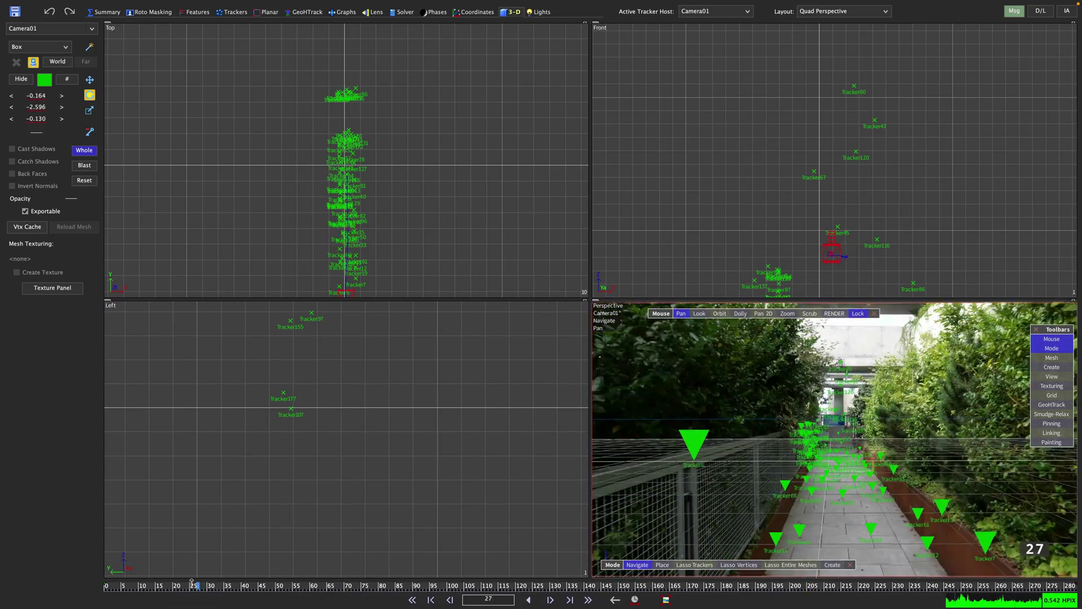
{"action": "key", "text": "space"}
{"action": "key", "text": "m"}
{"action": "scroll", "coordinate": [515, 152], "scroll_direction": "up", "scroll_amount": 5}
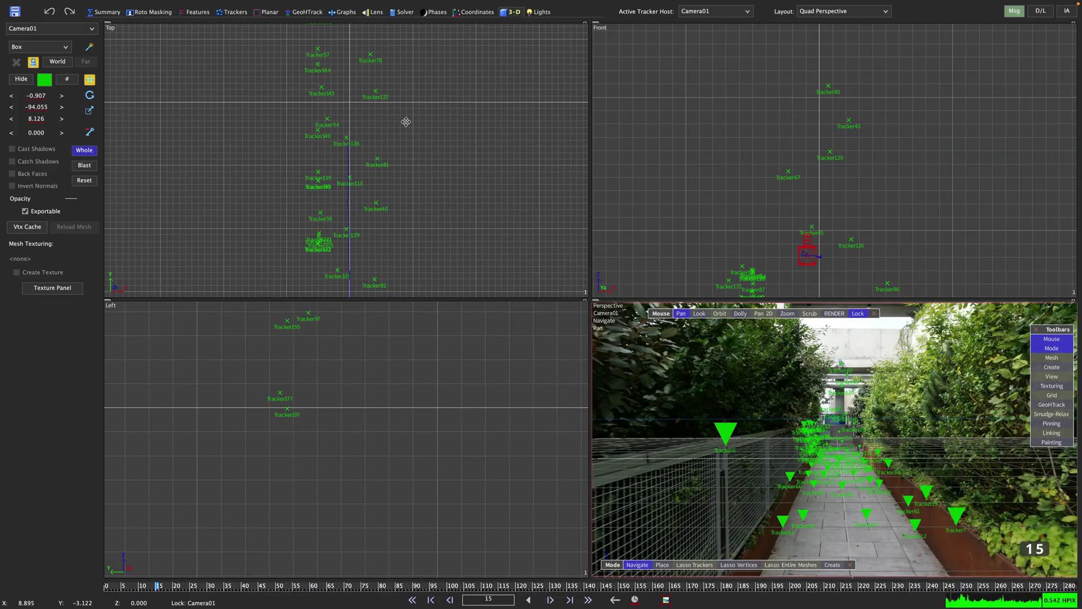
{"action": "key", "text": "space"}
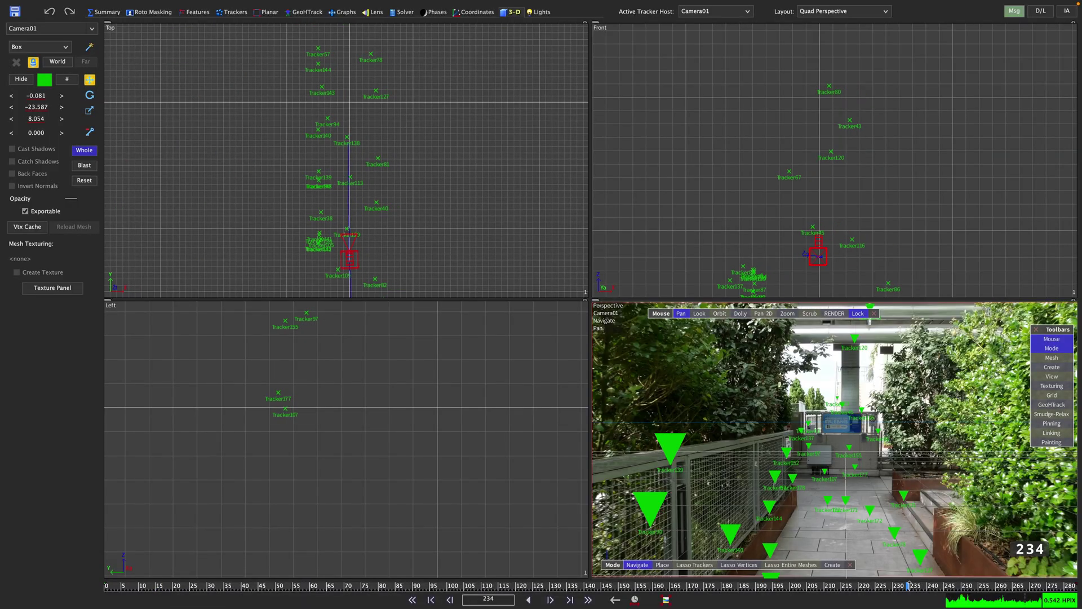
{"action": "key", "text": "space"}
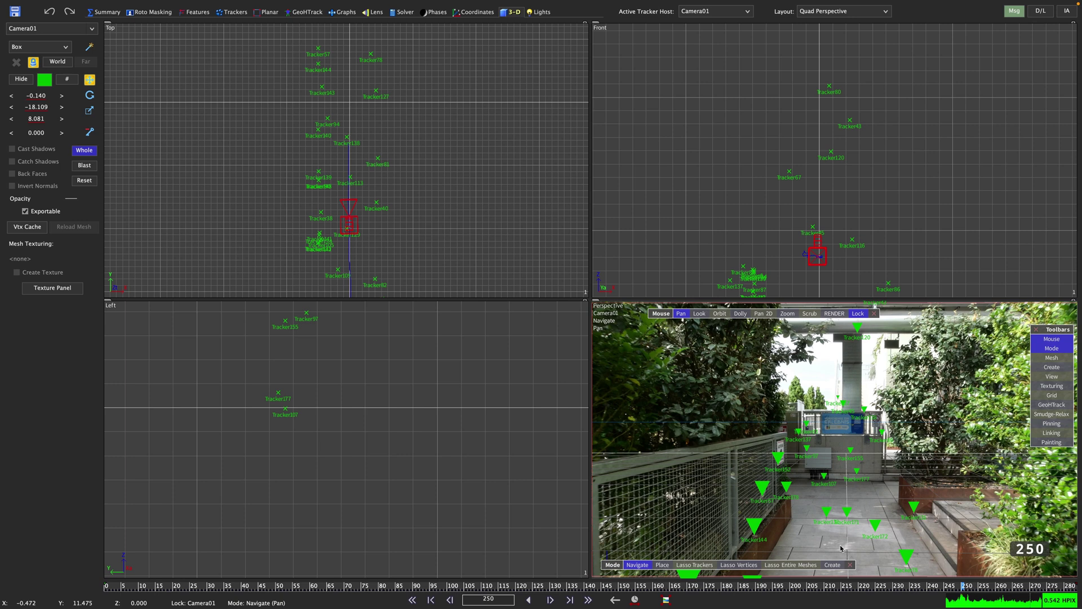
- Zoom and pan the Top view to center on the walkway trackers
{"action": "middle_click_drag", "start_coordinate": [346, 107], "coordinate": [370, 233]}
{"action": "scroll", "coordinate": [363, 167], "scroll_direction": "up", "scroll_amount": 5}
{"action": "middle_click_drag", "start_coordinate": [363, 141], "coordinate": [331, 121]}
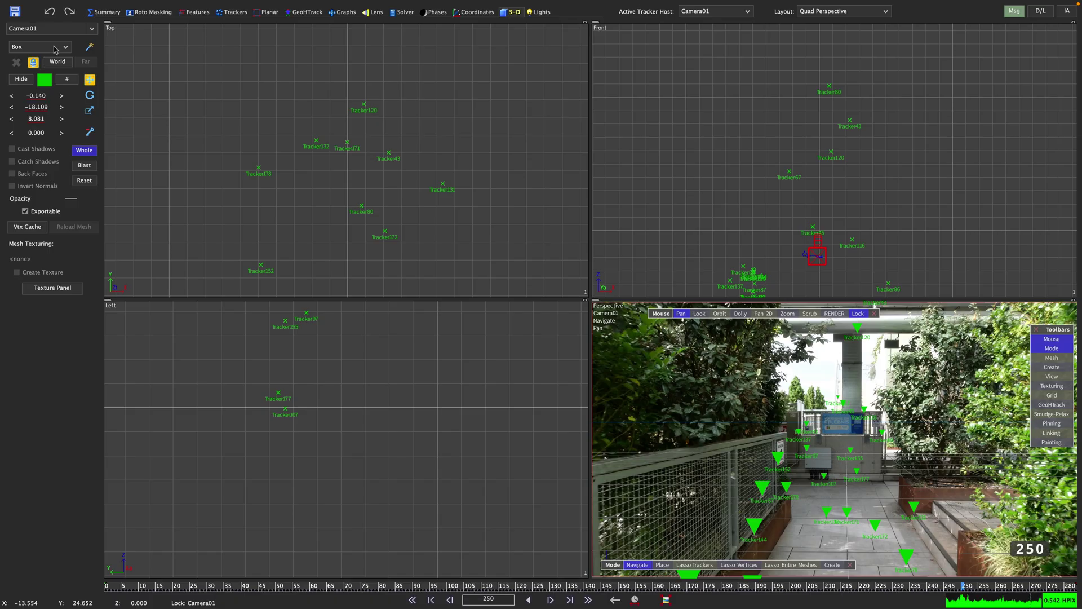